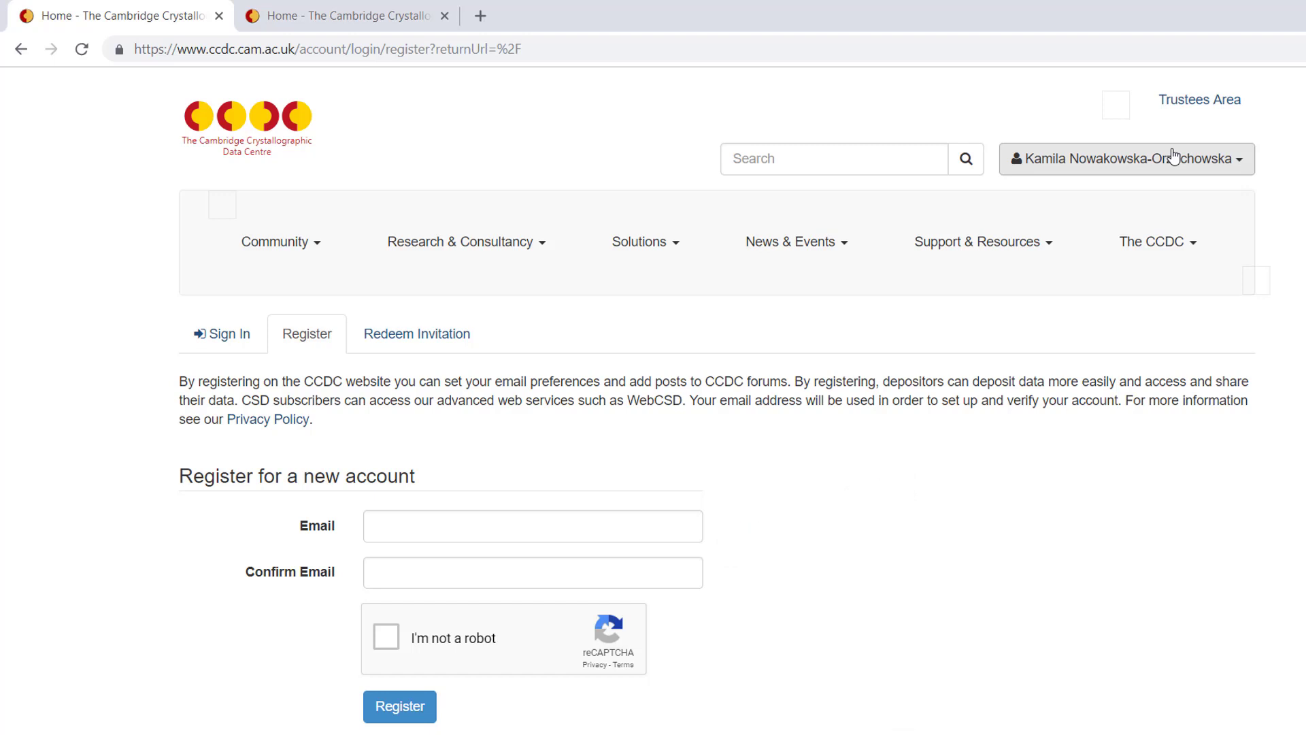
Step: Switch to the CCDC tab and go to My Structures from the account menu
{"action": "left_click", "coordinate": [320, 19]}
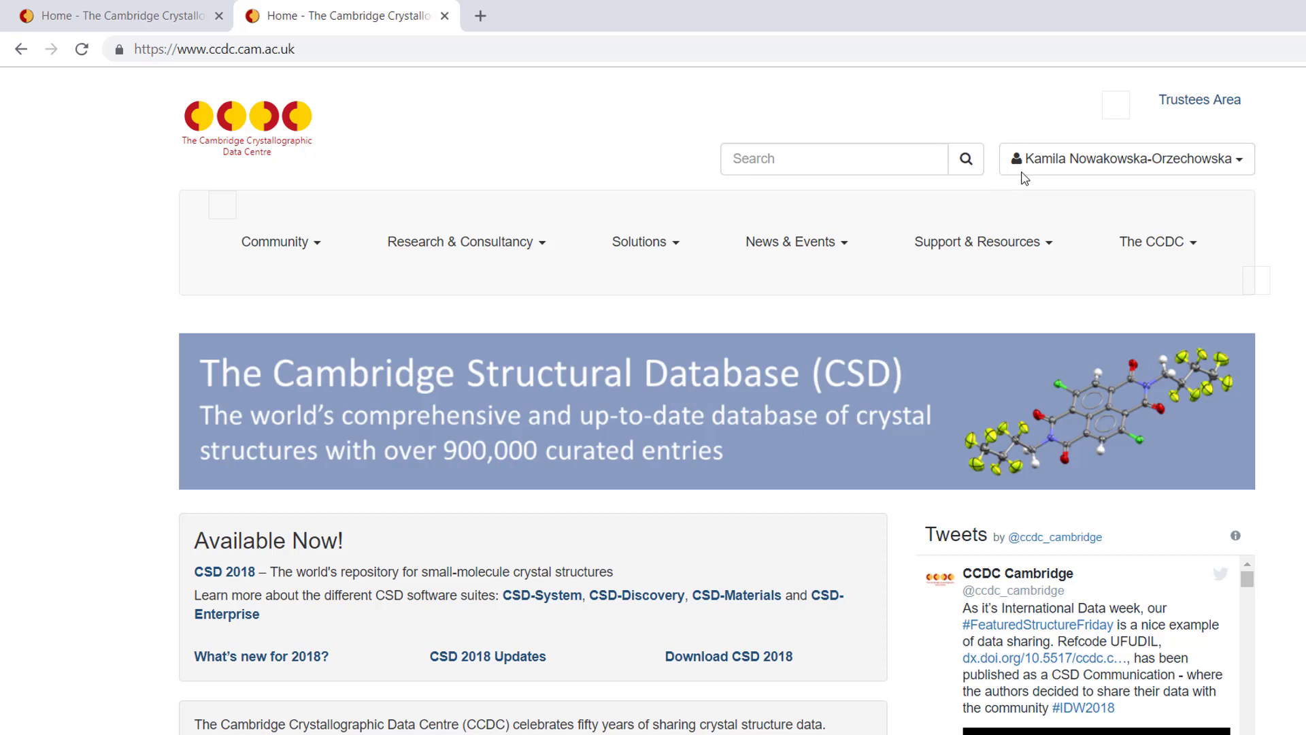
{"action": "left_click", "coordinate": [1119, 158]}
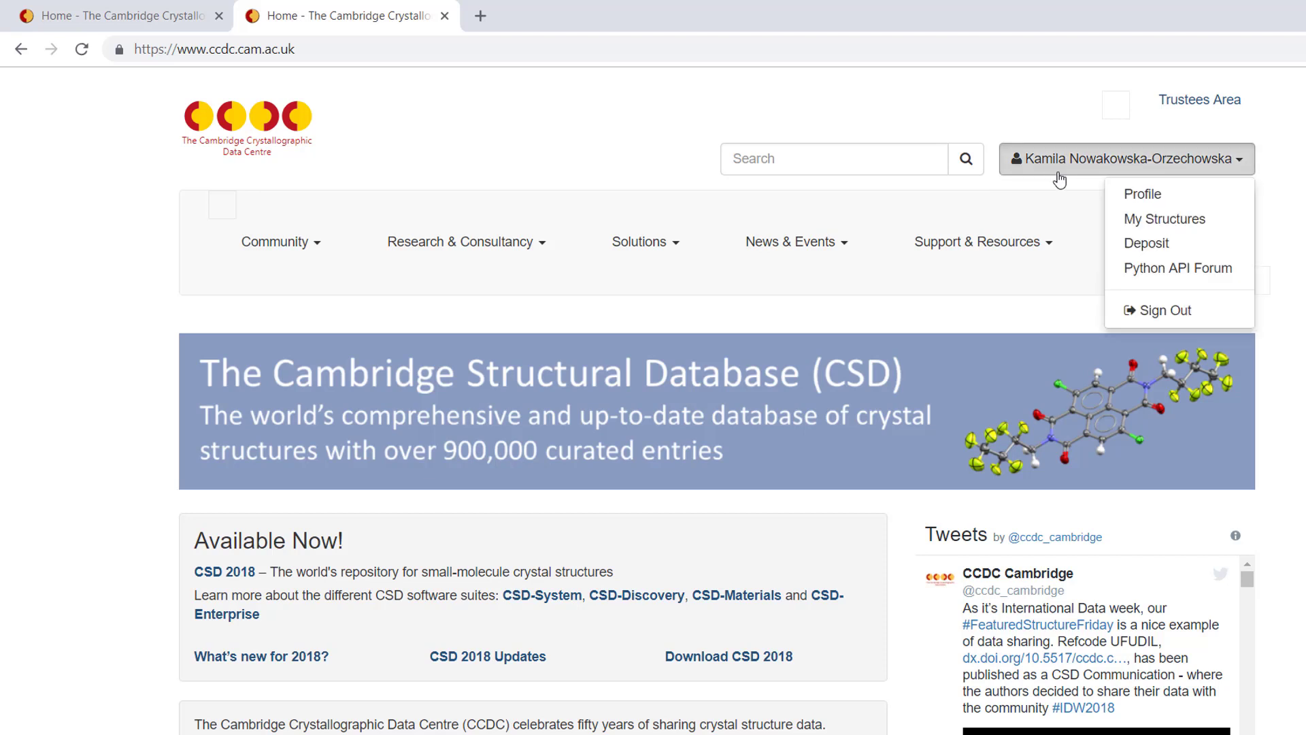
{"action": "left_click", "coordinate": [1197, 218]}
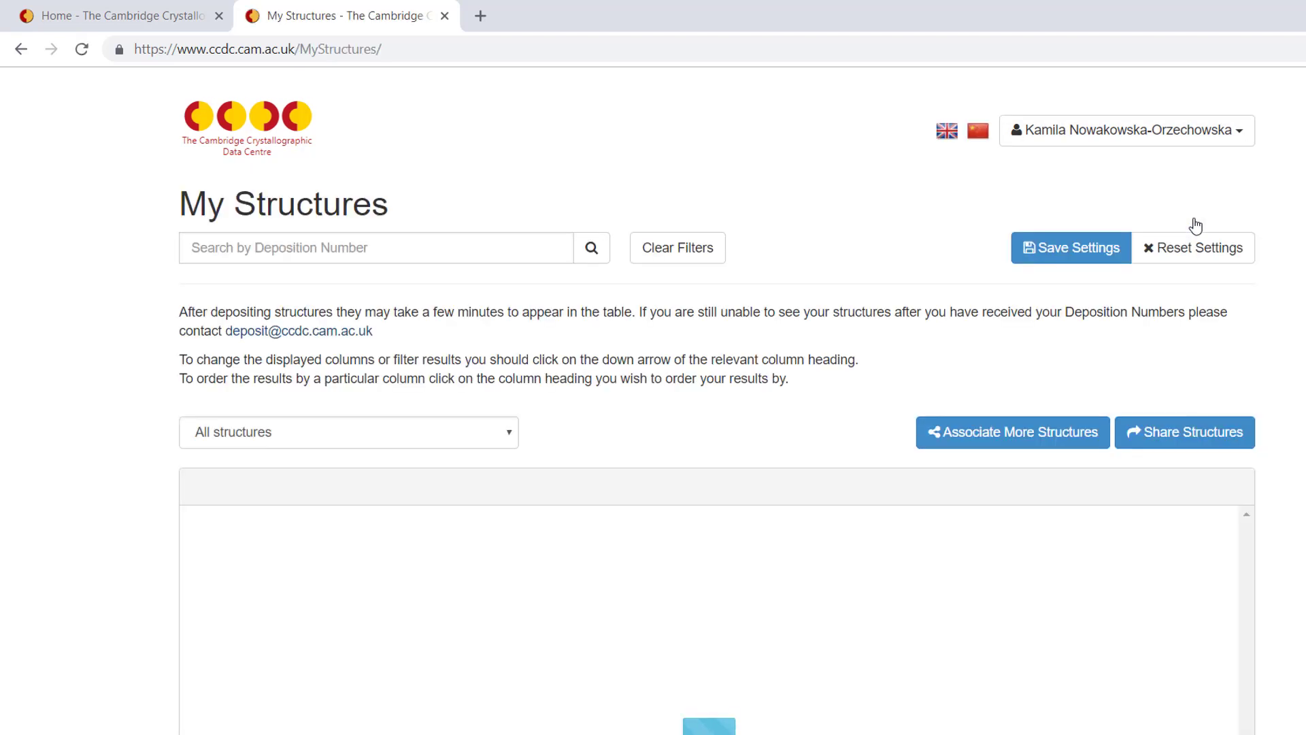
Step: Keep the structures list filtered to 'My own structures'
{"action": "scroll", "coordinate": [1204, 234], "scroll_direction": "down", "scroll_amount": 3}
{"action": "scroll", "coordinate": [1209, 244], "scroll_direction": "down", "scroll_amount": 1}
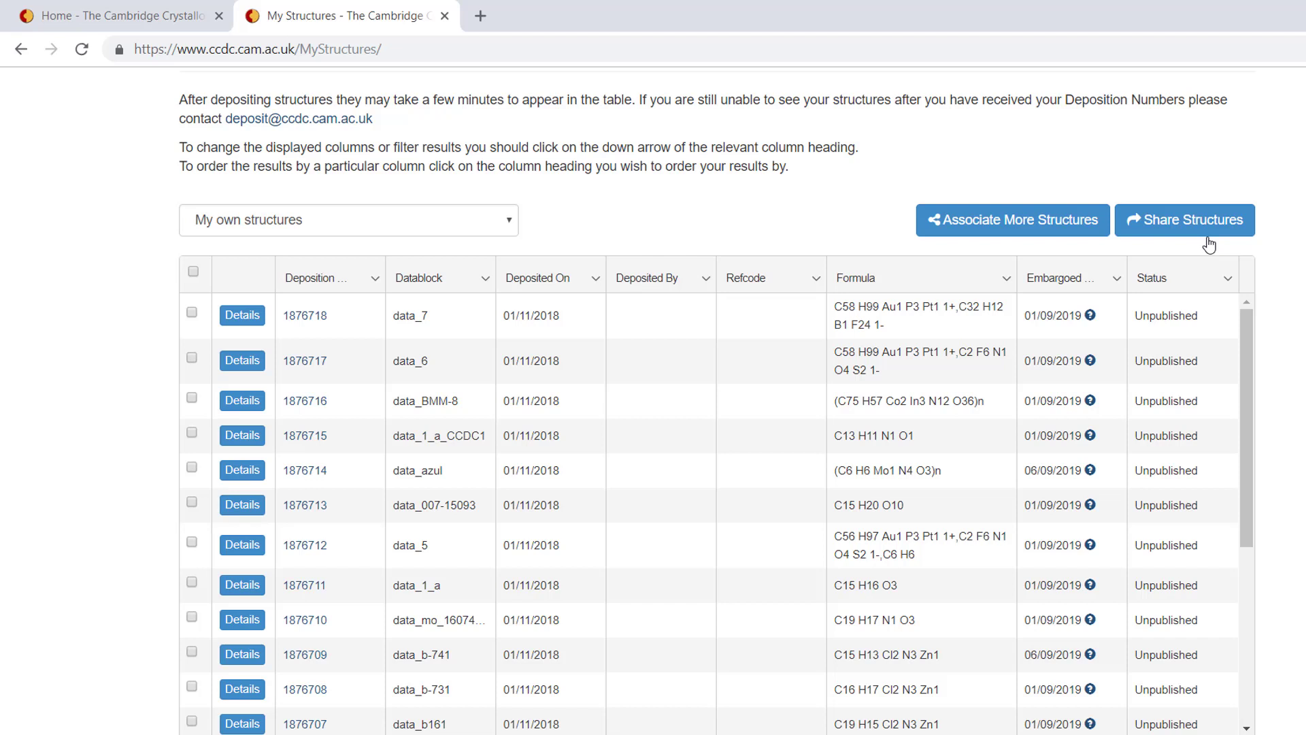
{"action": "left_click", "coordinate": [511, 223]}
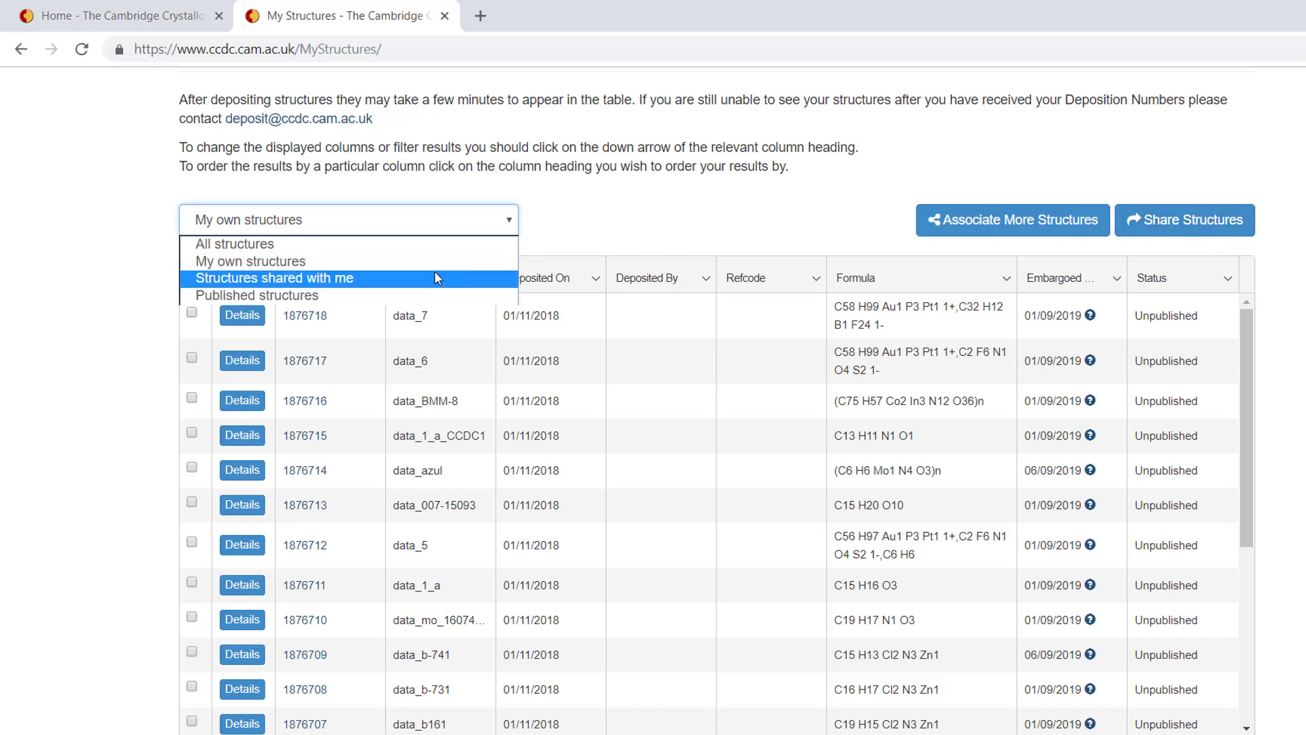
{"action": "left_click", "coordinate": [376, 259]}
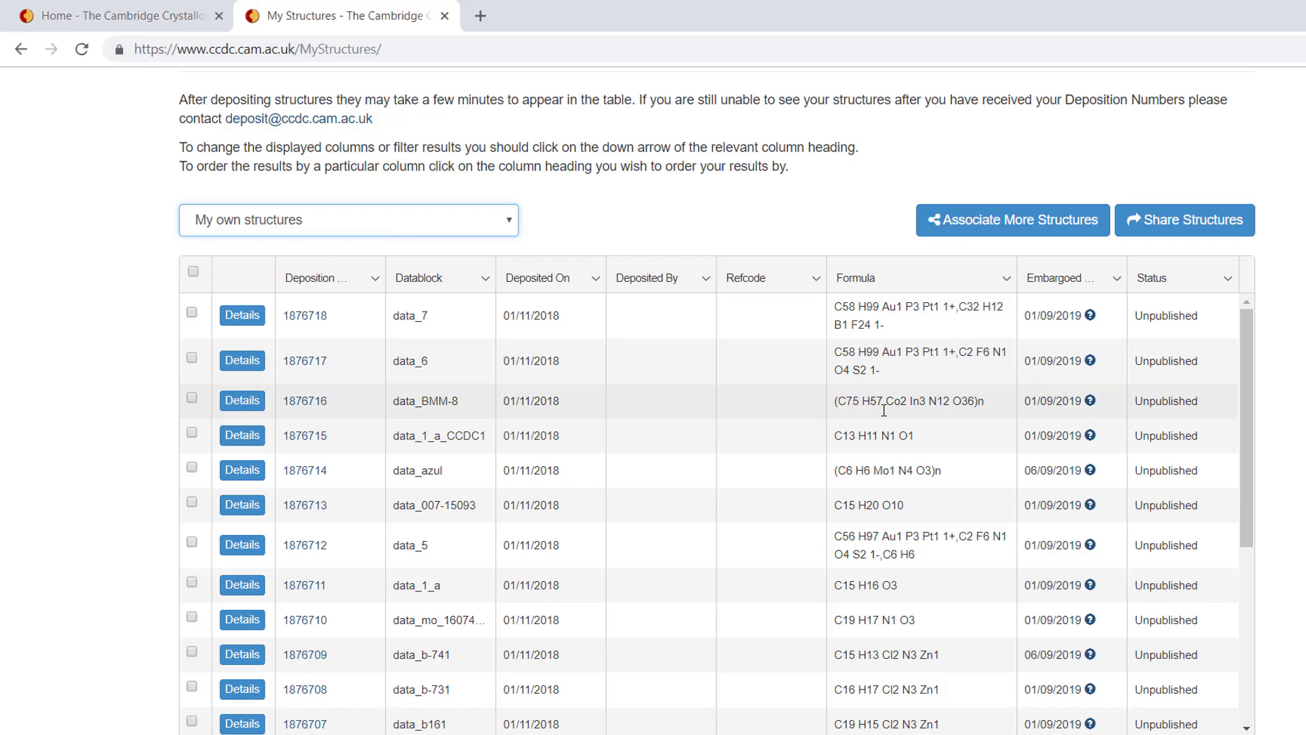
Step: Sort the structures table by Status in ascending order, unpublished first
{"action": "left_click", "coordinate": [1192, 279]}
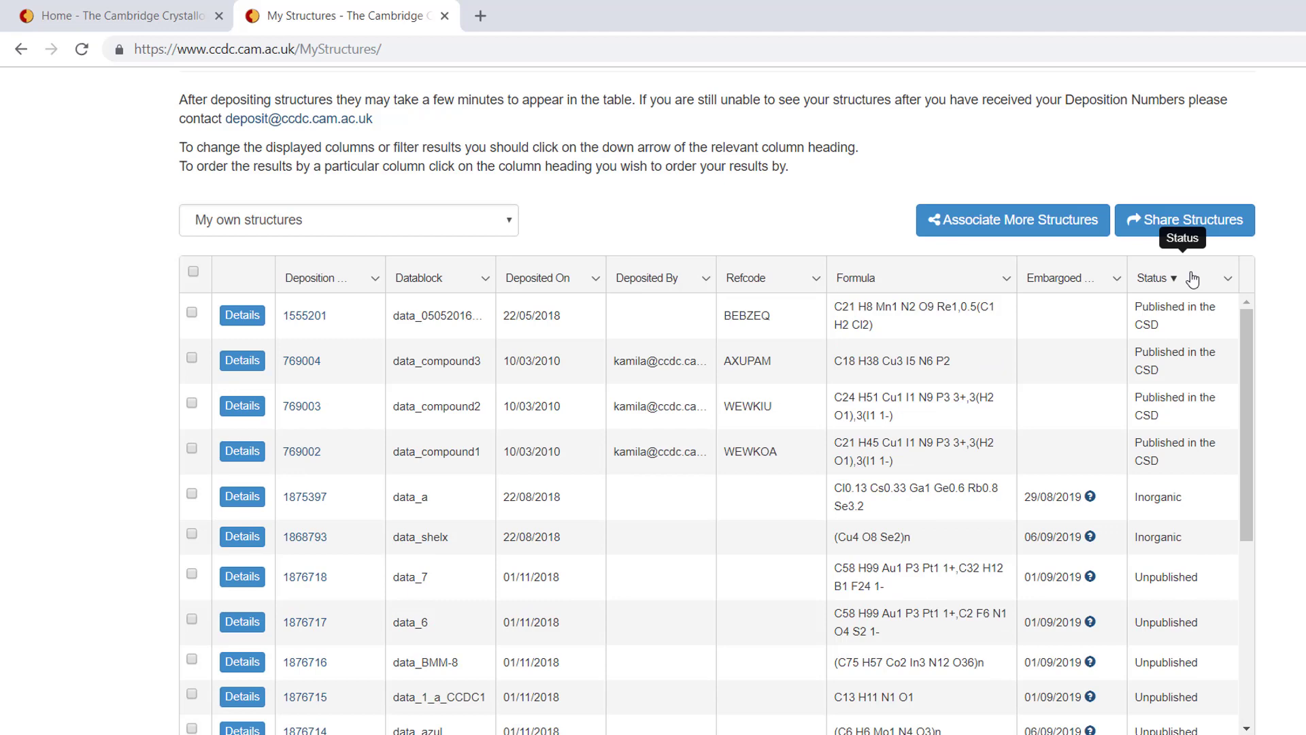
{"action": "left_click", "coordinate": [1177, 279]}
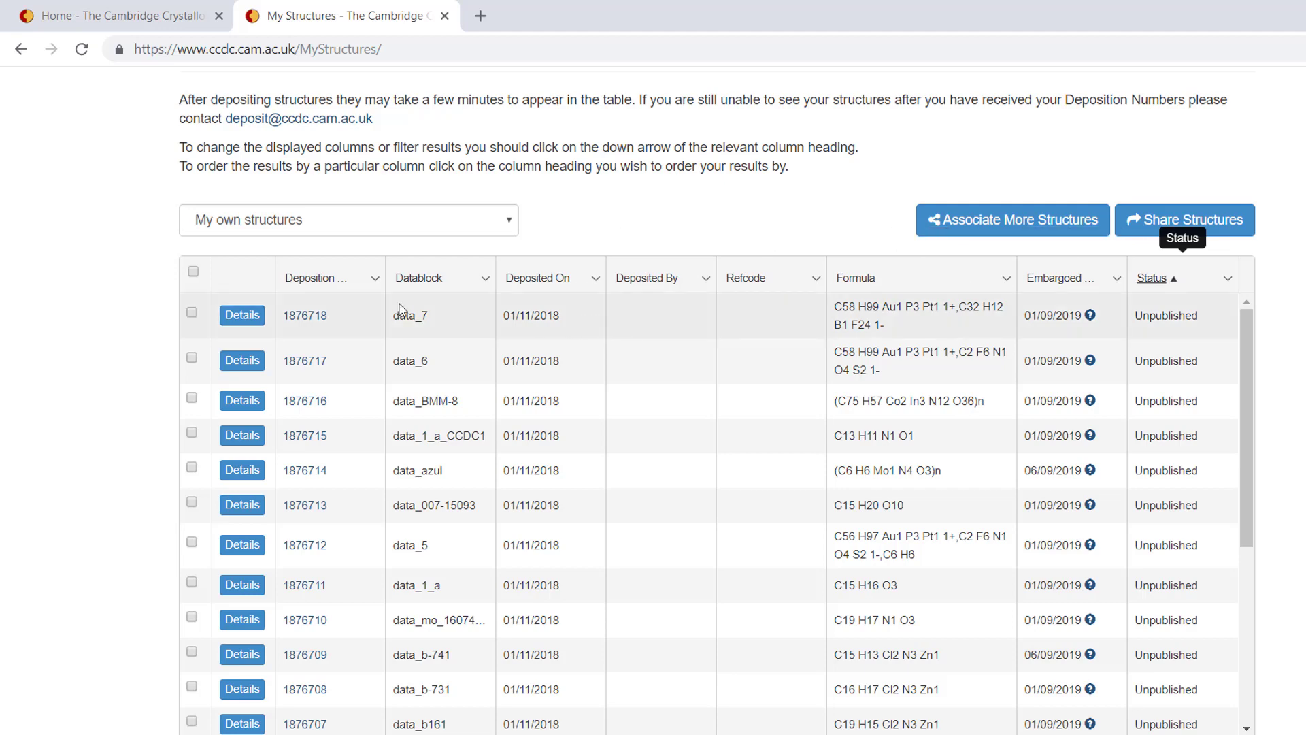
{"action": "left_click", "coordinate": [375, 278]}
Step: Filter the Deposition column to 1876715 and open that deposition's details
{"action": "mouse_move", "coordinate": [433, 312]}
{"action": "mouse_move", "coordinate": [415, 333]}
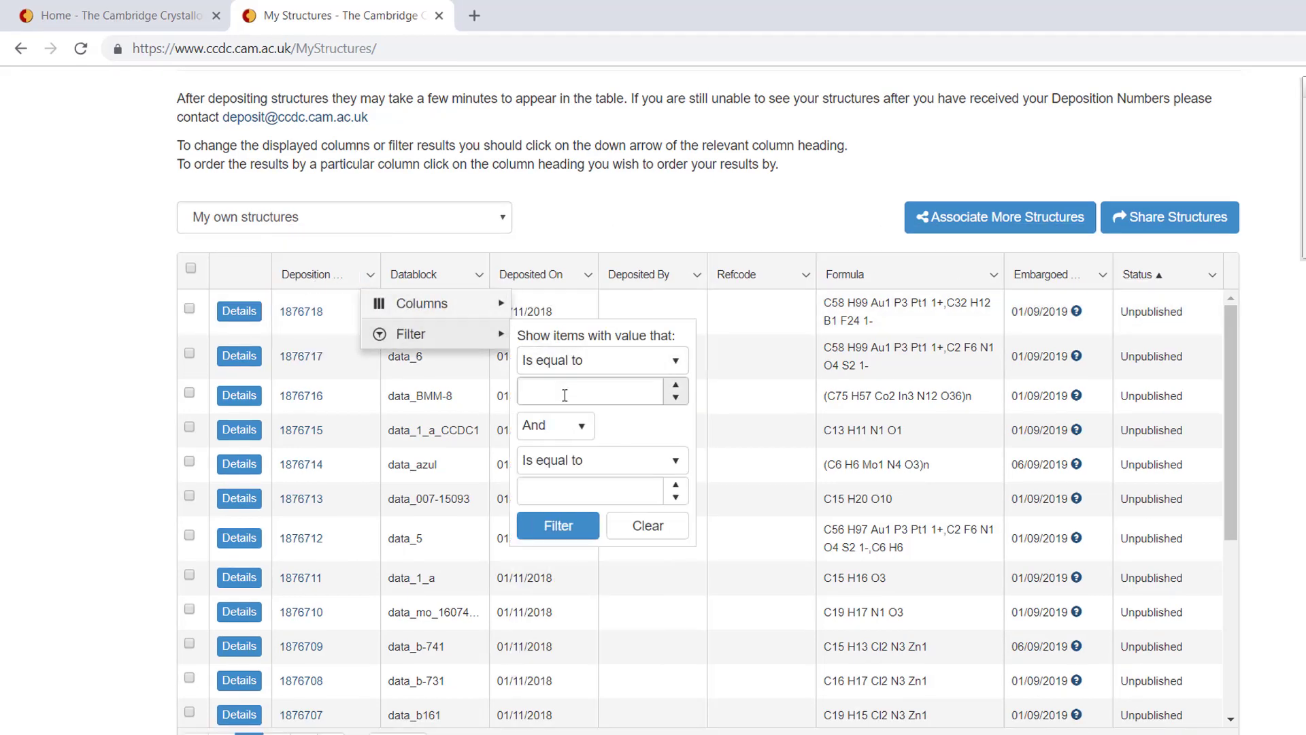
{"action": "type", "text": "187671"}
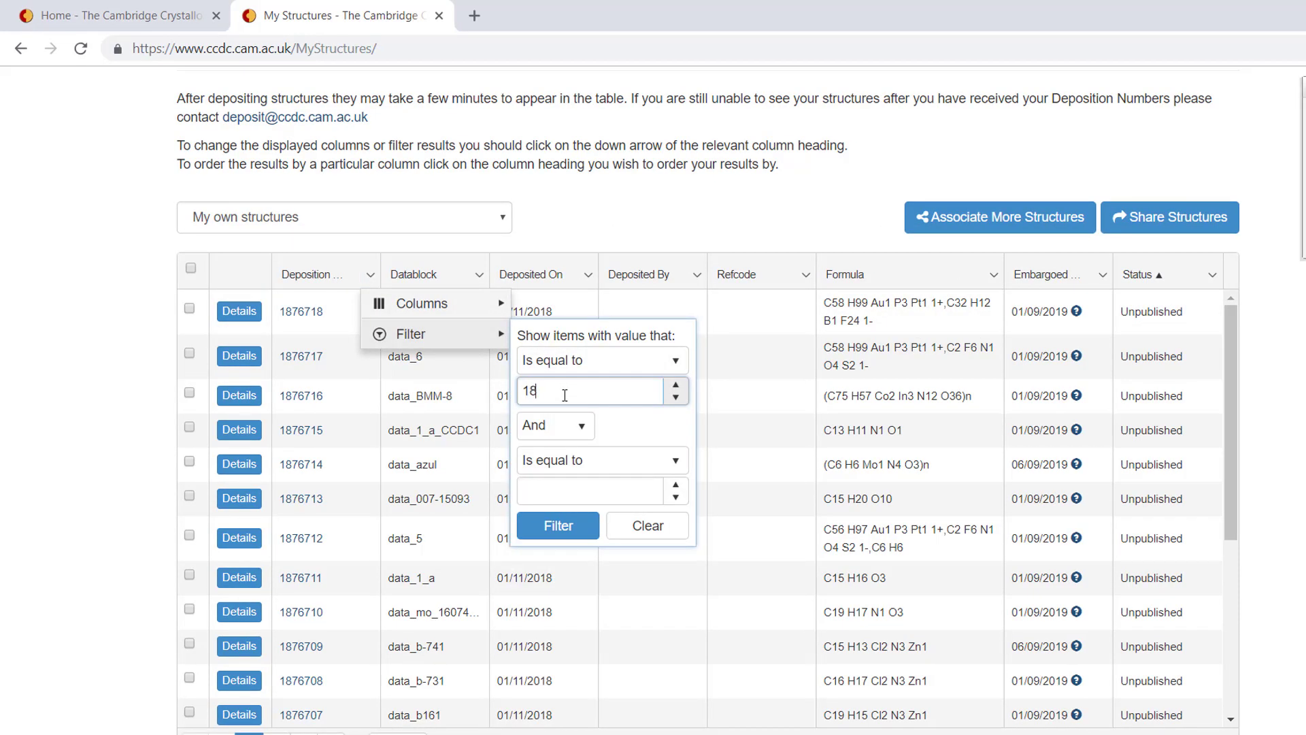
{"action": "key", "text": "Return"}
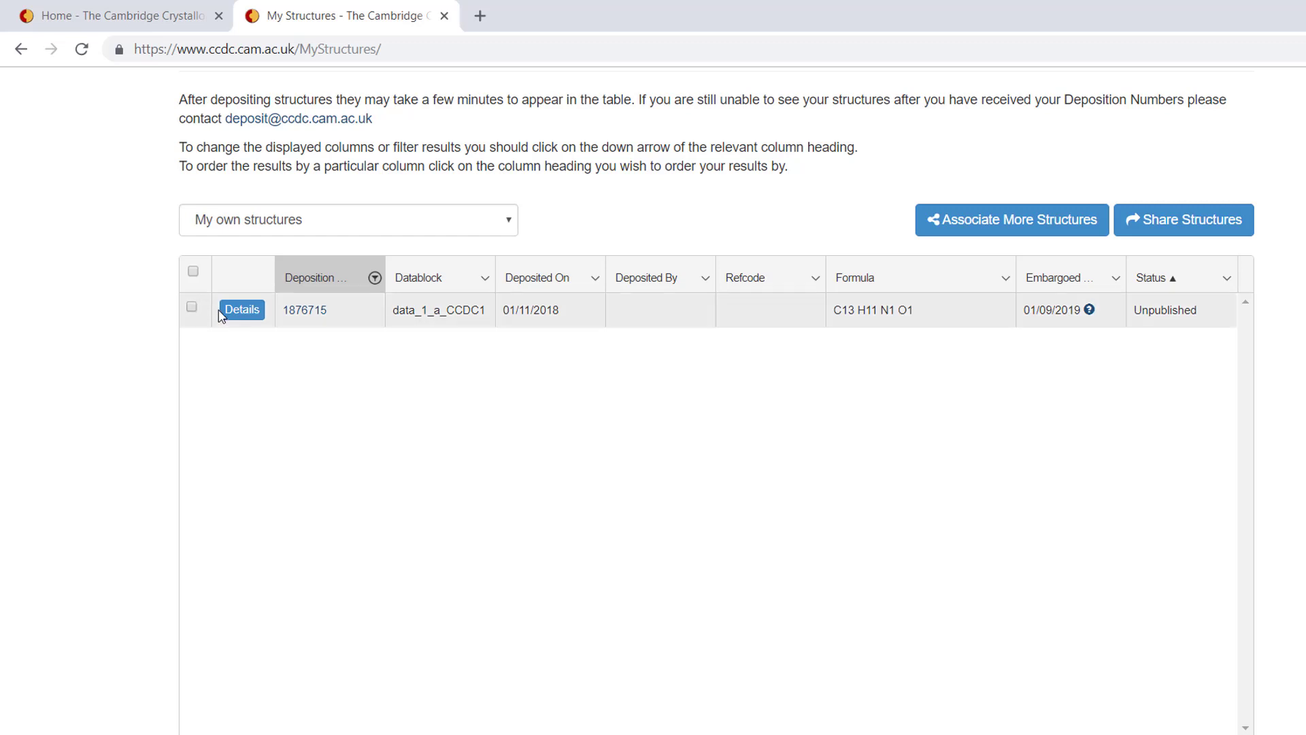
{"action": "left_click", "coordinate": [237, 312]}
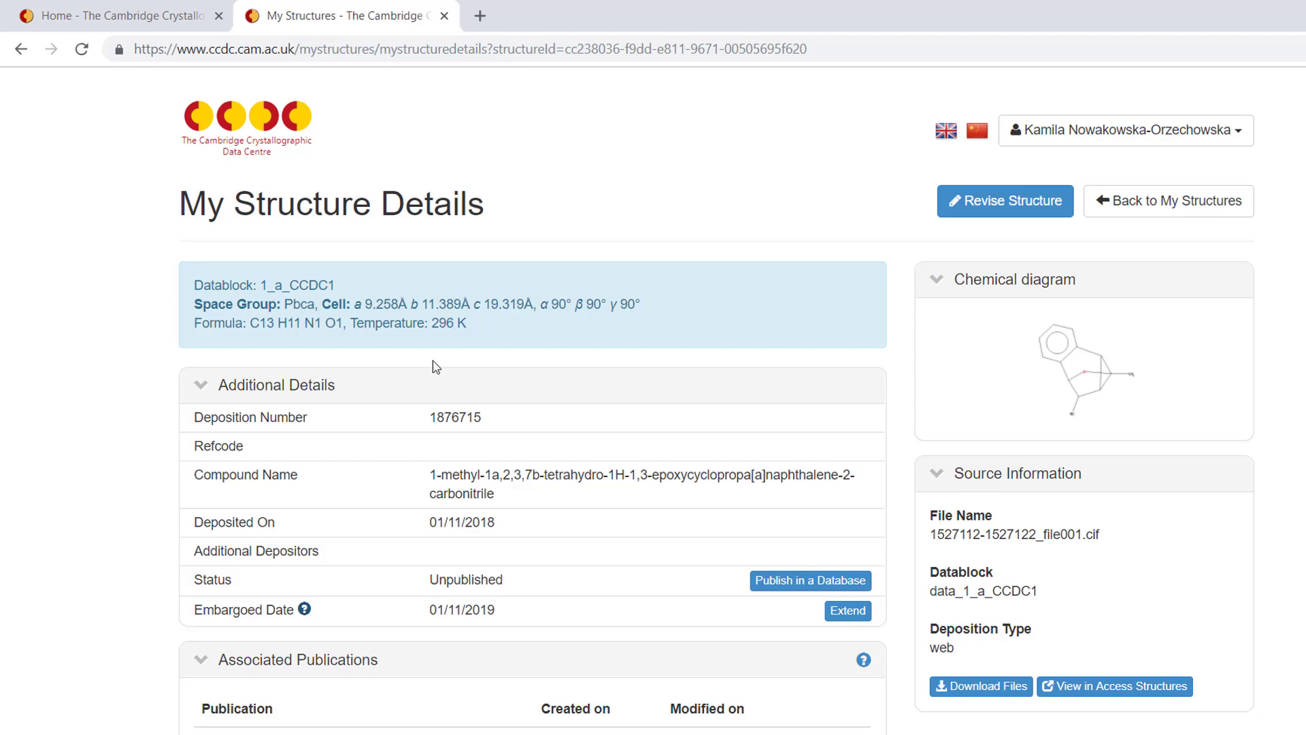
Step: Extend deposition 1876715's embargo to 09/11/2019 and return to My Structures
{"action": "left_click", "coordinate": [857, 615]}
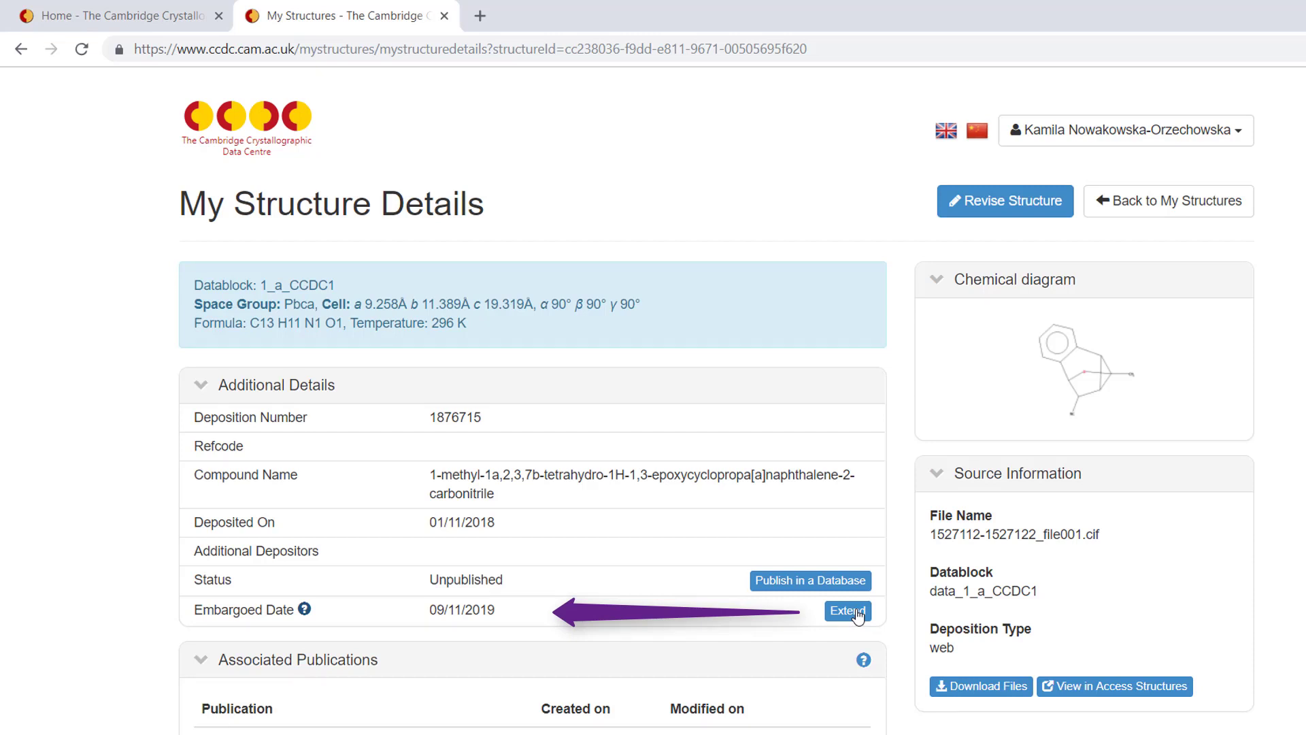
{"action": "left_click", "coordinate": [1143, 199]}
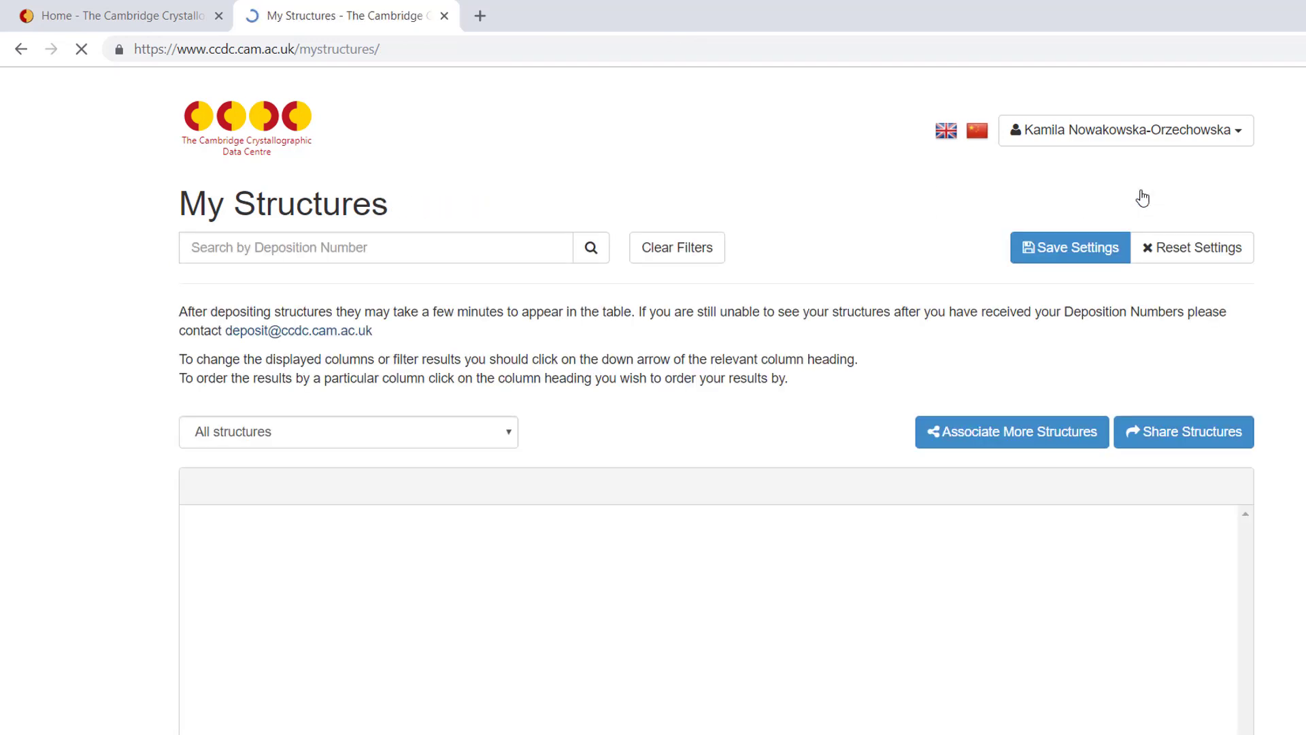
Step: Clear the deposition number filter from the structures table
{"action": "scroll", "coordinate": [748, 340], "scroll_direction": "down", "scroll_amount": 1}
{"action": "left_click", "coordinate": [374, 467]}
{"action": "mouse_move", "coordinate": [467, 530]}
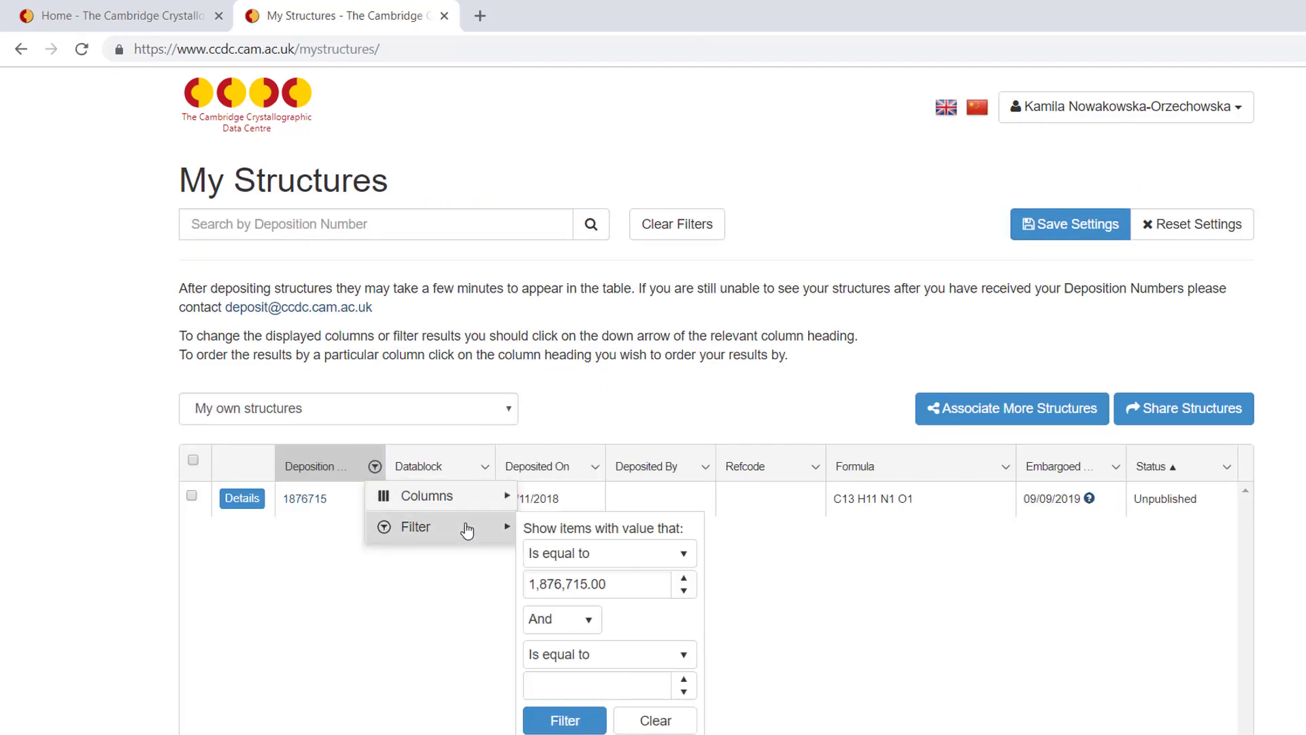
{"action": "left_click", "coordinate": [654, 720]}
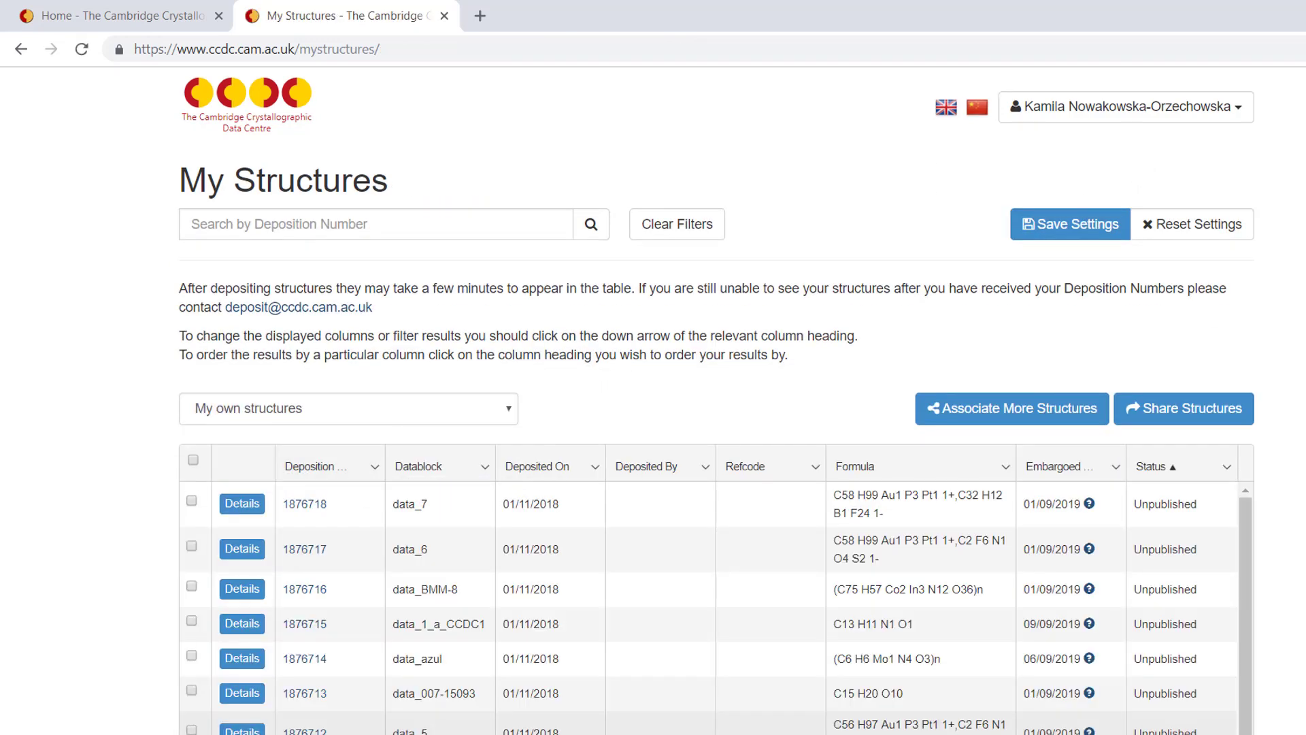
Step: Open deposition 1876713's details and start a new publication entry
{"action": "scroll", "coordinate": [610, 699], "scroll_direction": "down", "scroll_amount": 3}
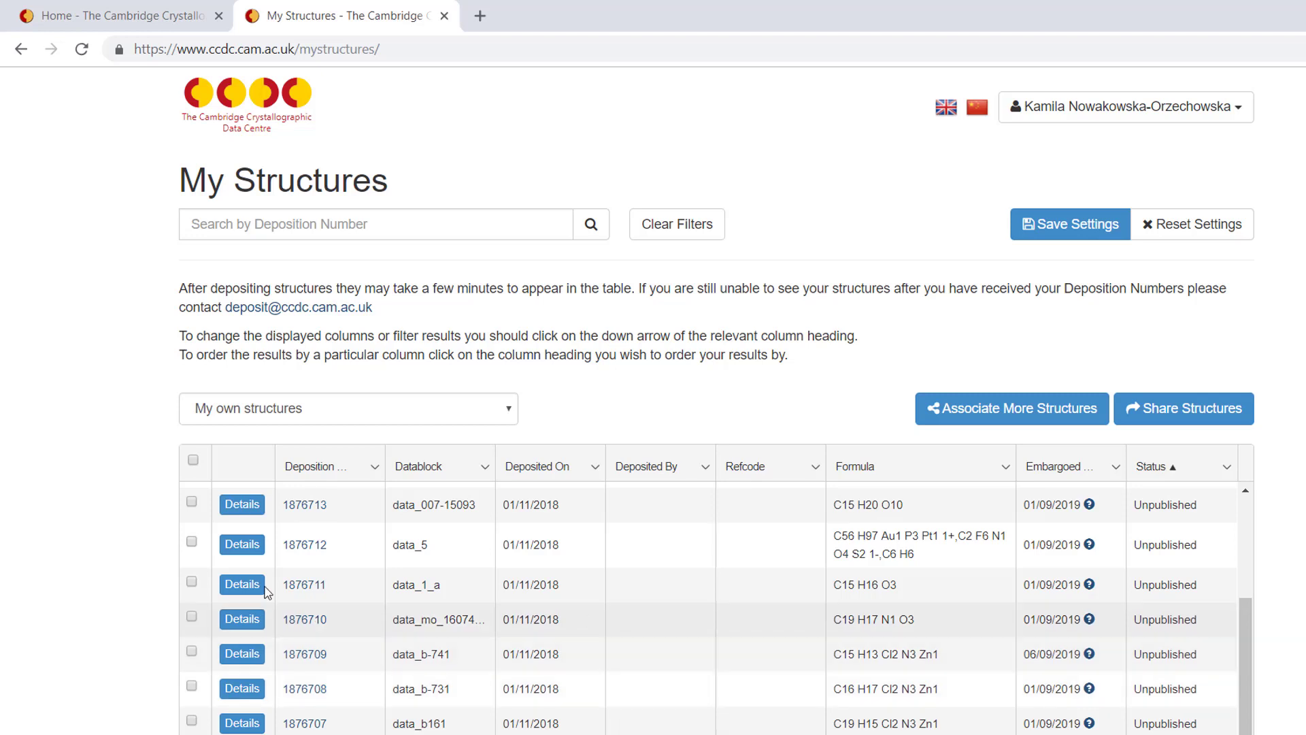
{"action": "left_click", "coordinate": [242, 510]}
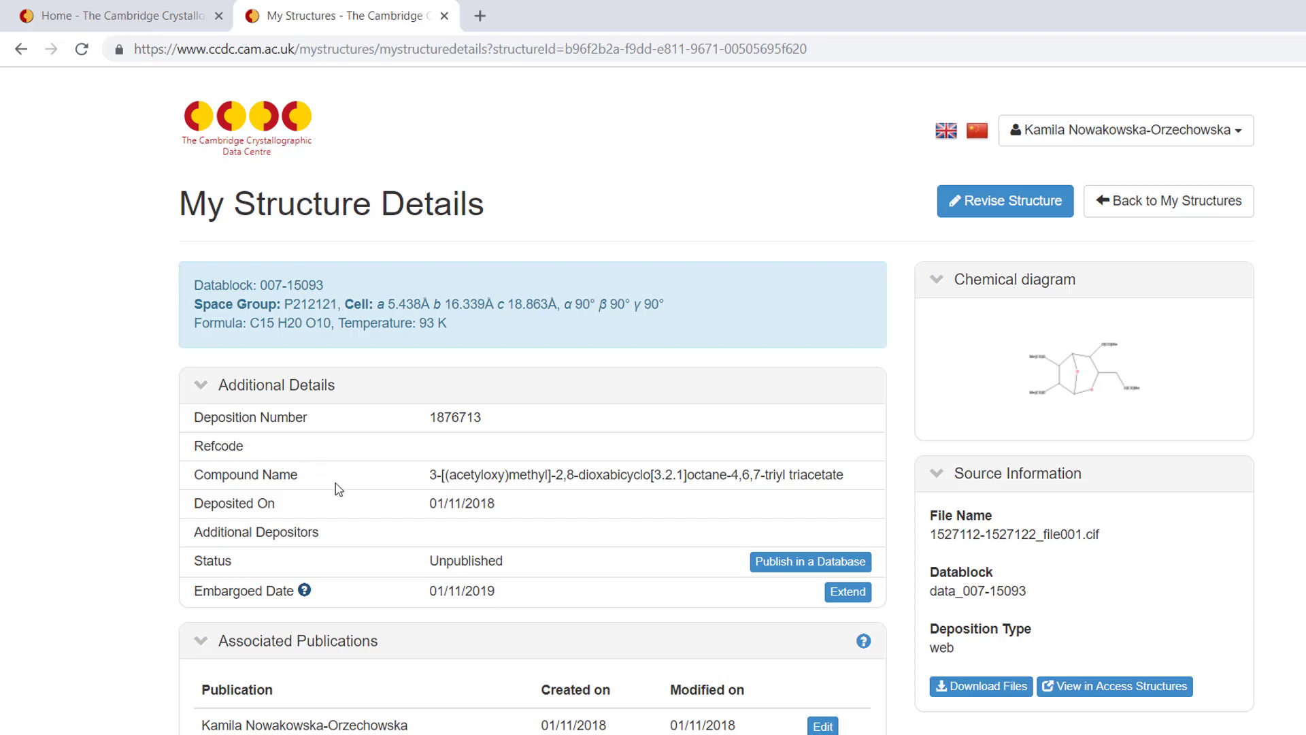
{"action": "scroll", "coordinate": [340, 493], "scroll_direction": "down", "scroll_amount": 2}
{"action": "scroll", "coordinate": [344, 500], "scroll_direction": "down", "scroll_amount": 1}
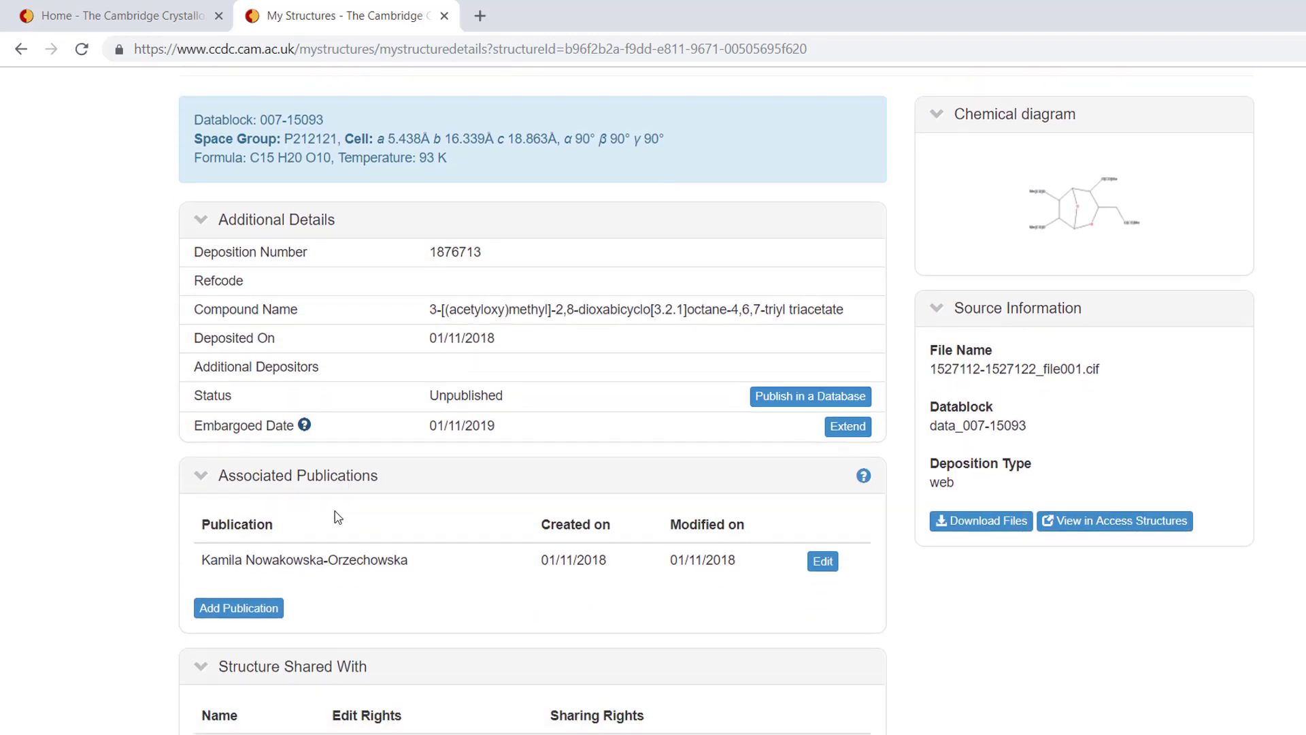
{"action": "left_click", "coordinate": [225, 612]}
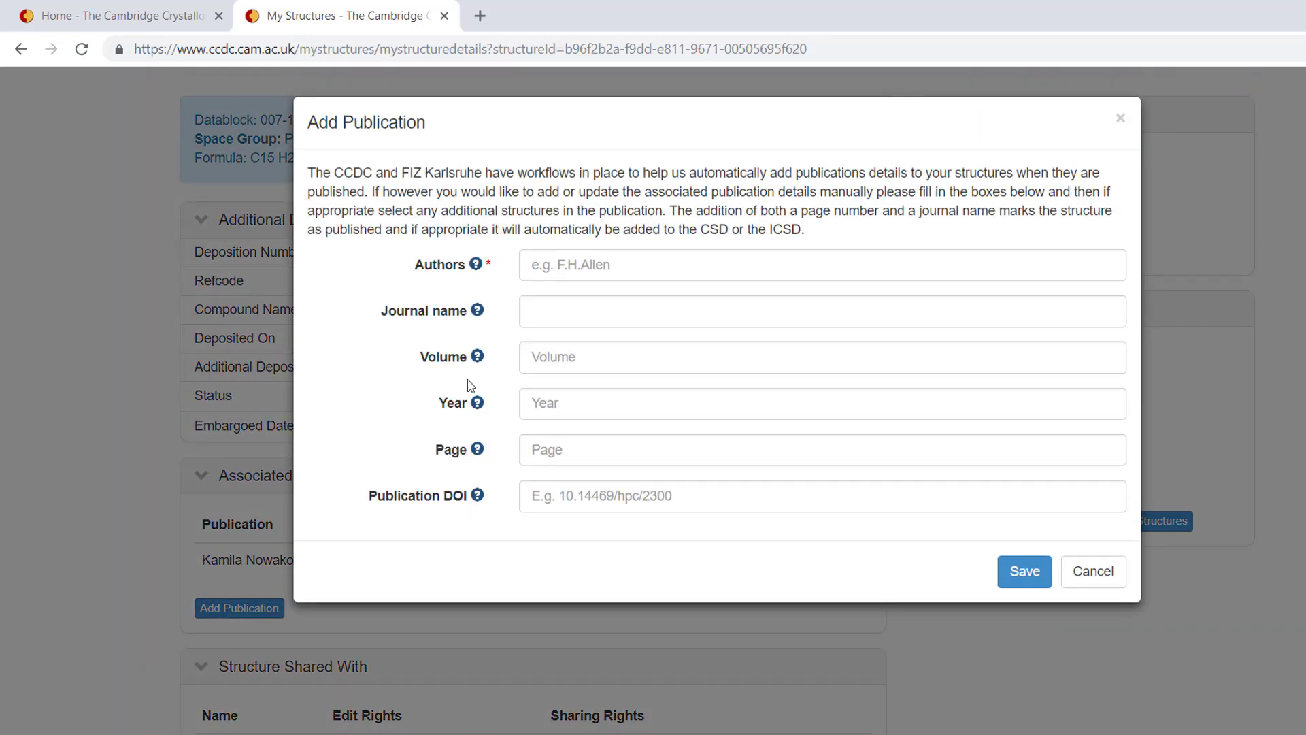
Step: Fill in the suggested author and American Chemical Science Journal as the journal
{"action": "left_click", "coordinate": [553, 263]}
{"action": "left_click", "coordinate": [563, 308]}
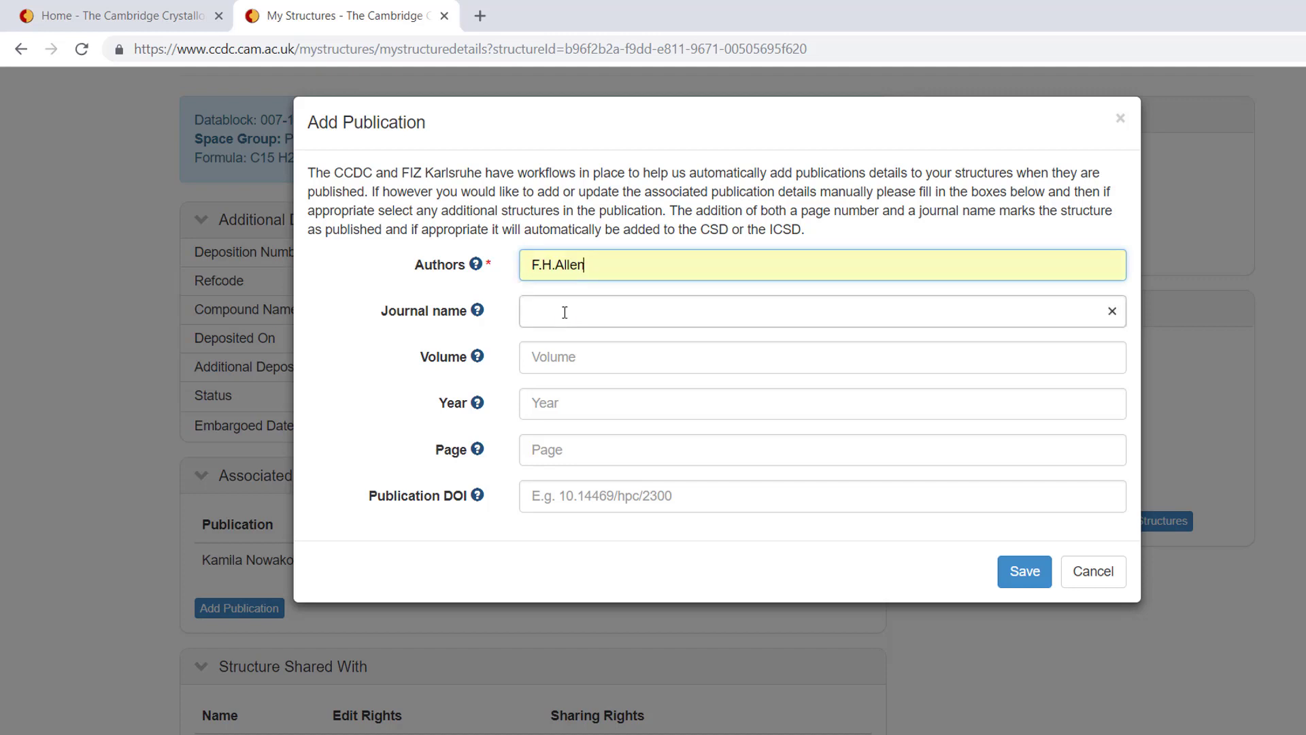
{"action": "left_click", "coordinate": [564, 312]}
{"action": "type", "text": "amer"}
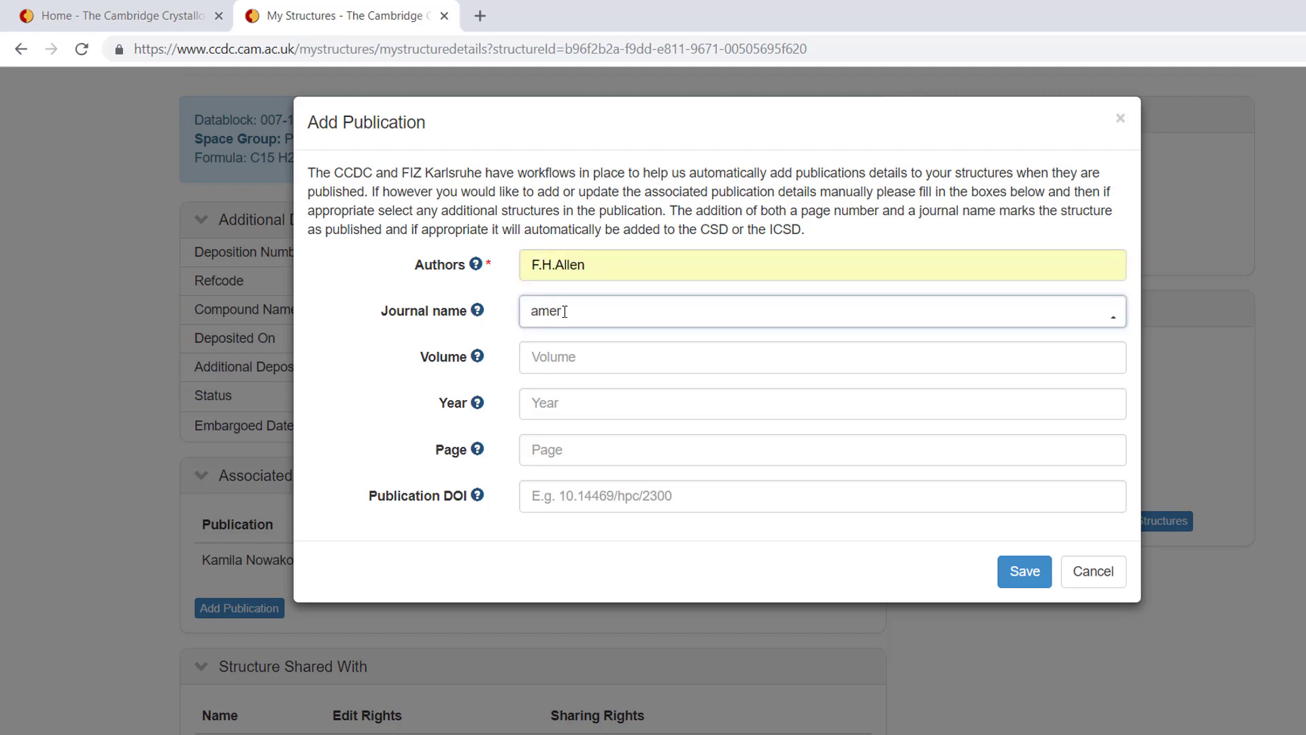
{"action": "type", "text": "ica"}
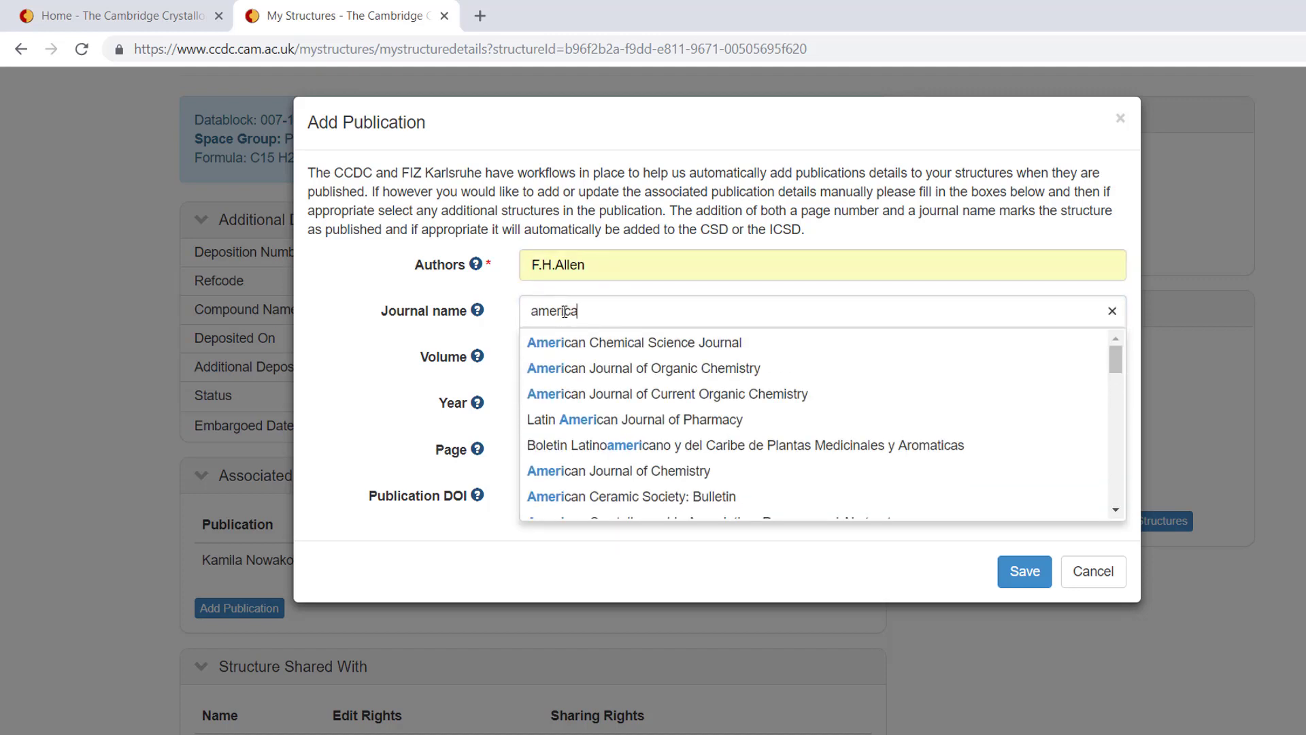
{"action": "left_click", "coordinate": [655, 344]}
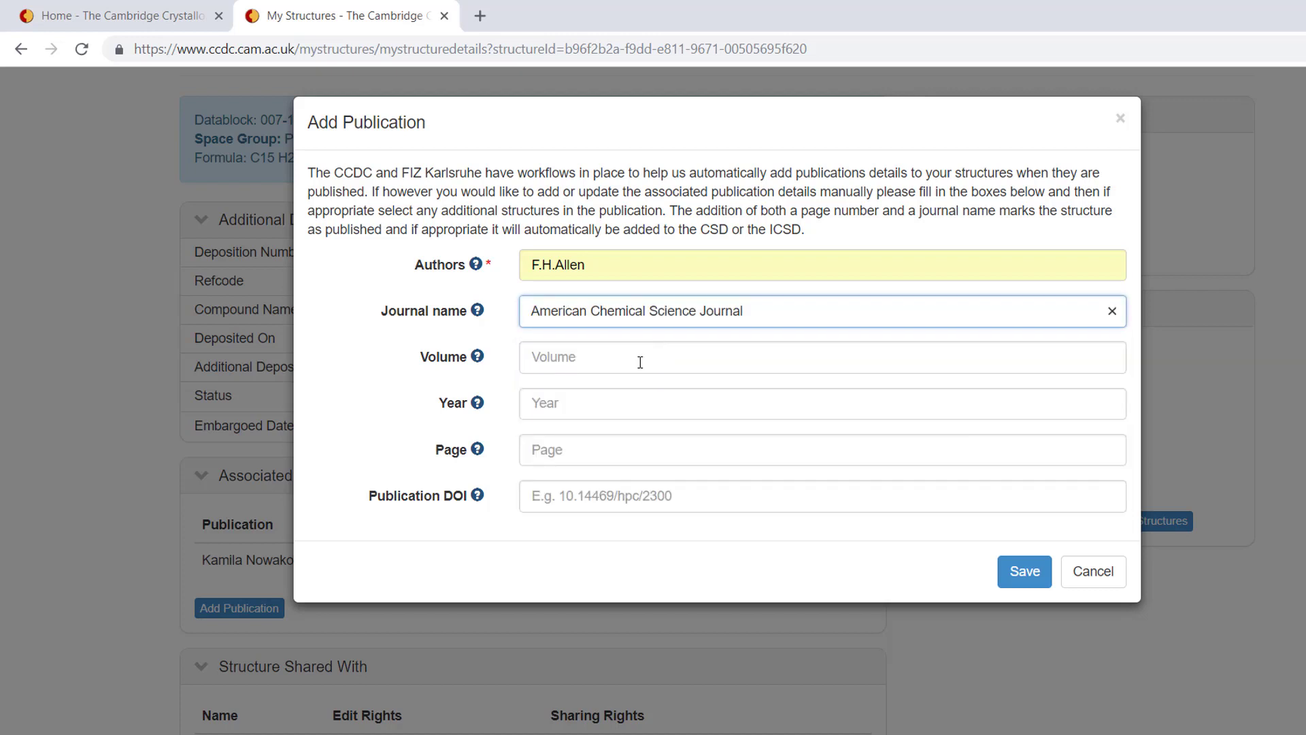
Step: Enter volume 57, year 2018, page 5566, then save and confirm publication
{"action": "left_click", "coordinate": [640, 361]}
{"action": "type", "text": "5"}
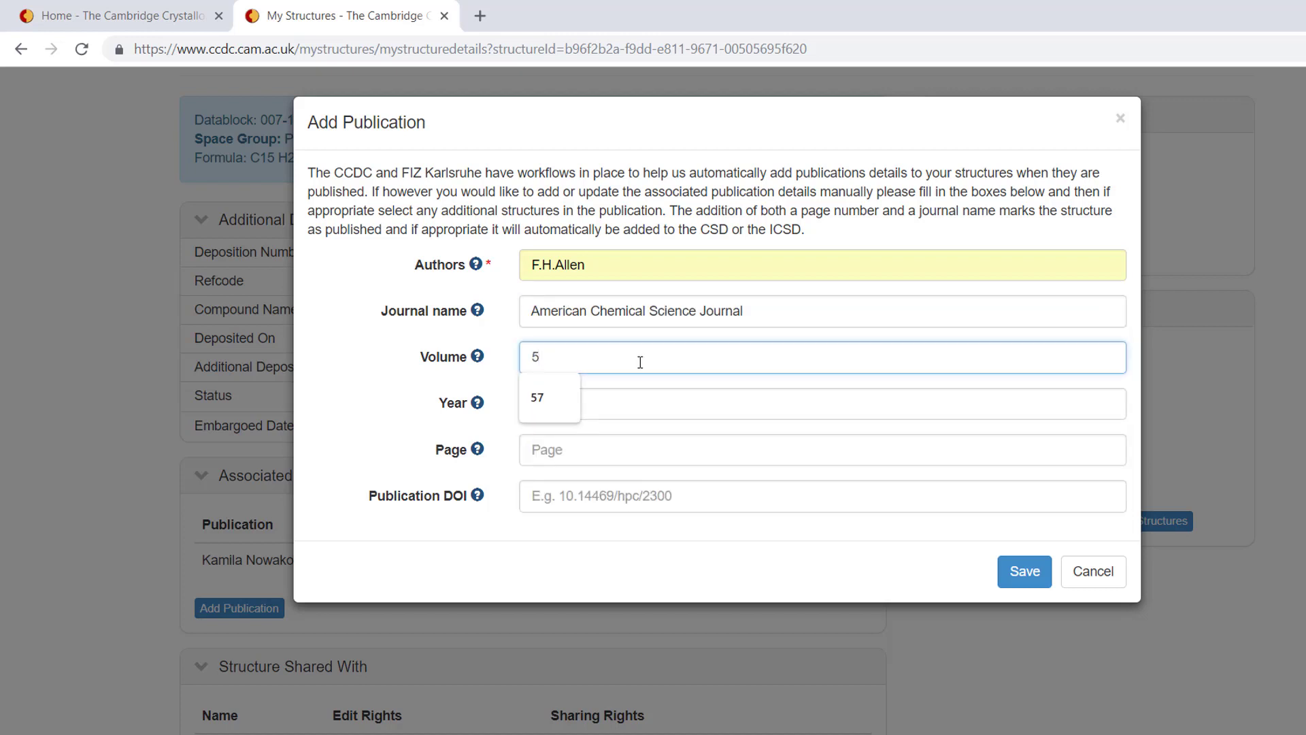
{"action": "type", "text": "7"}
{"action": "key", "text": "Tab"}
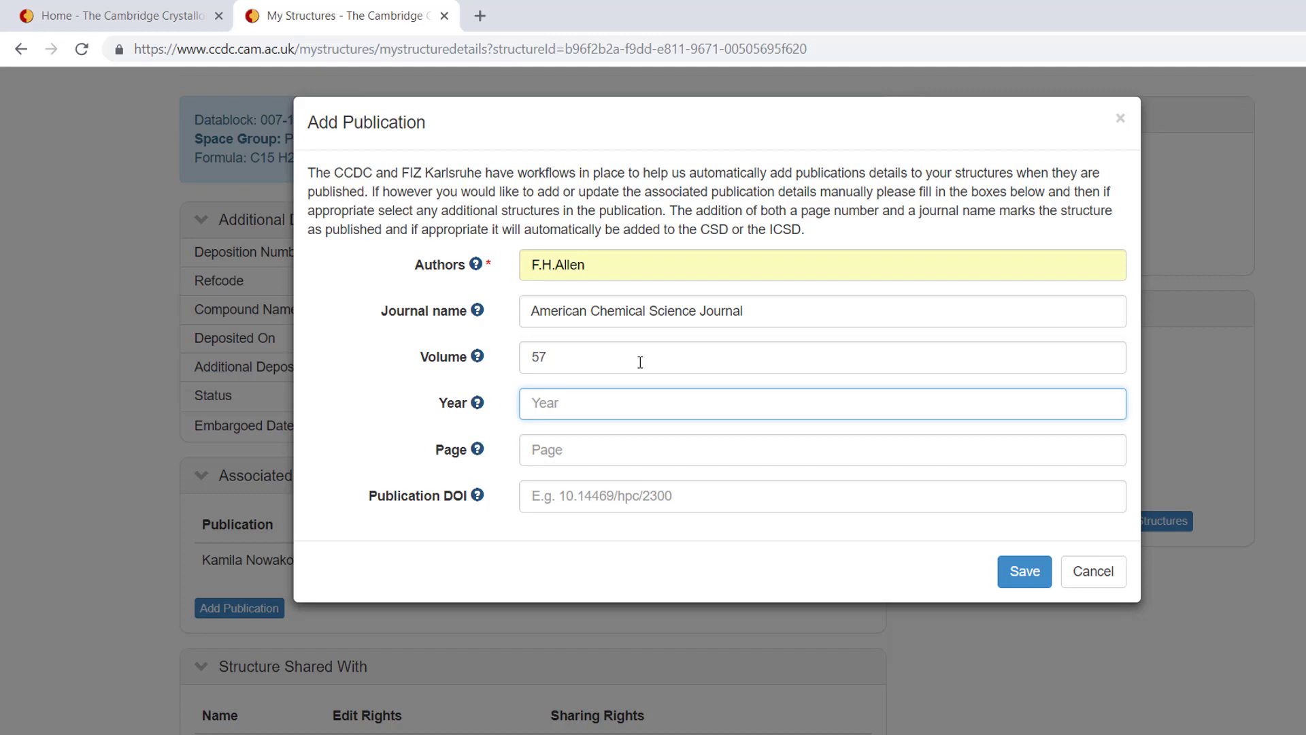
{"action": "type", "text": "2018"}
{"action": "key", "text": "Tab"}
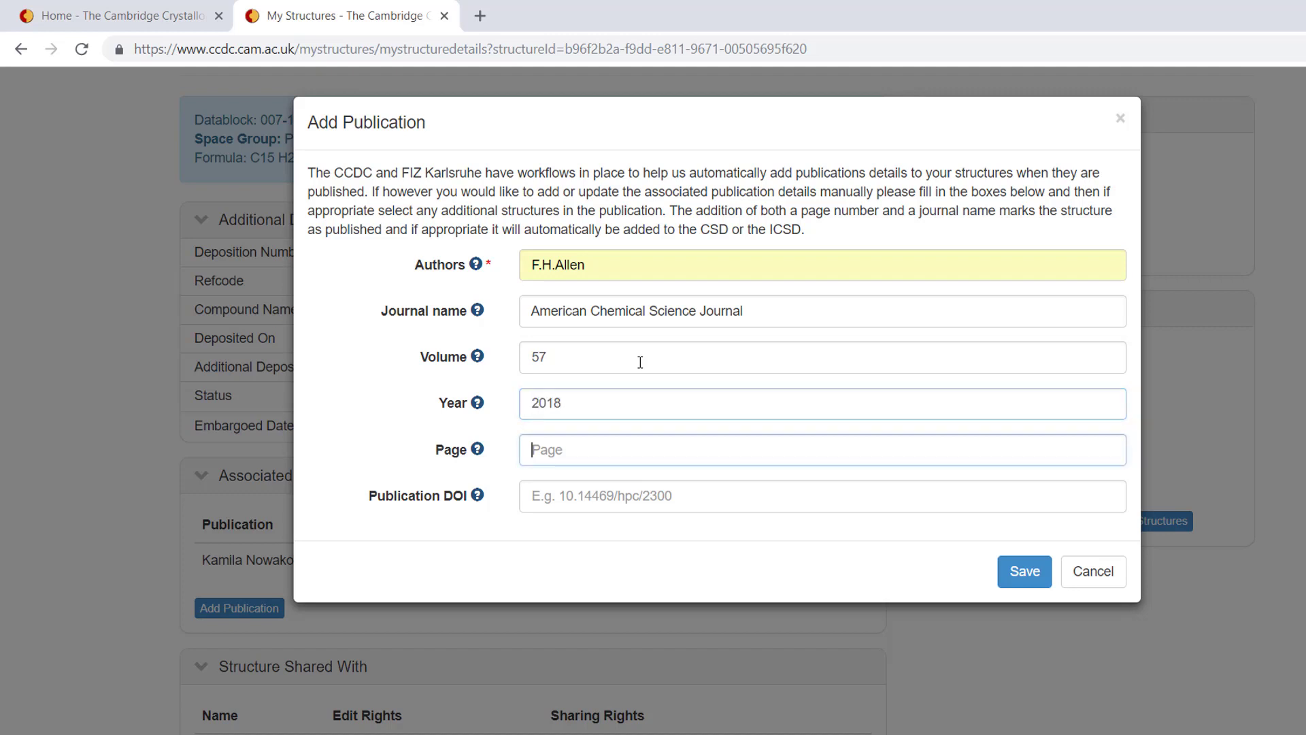
{"action": "type", "text": "5566"}
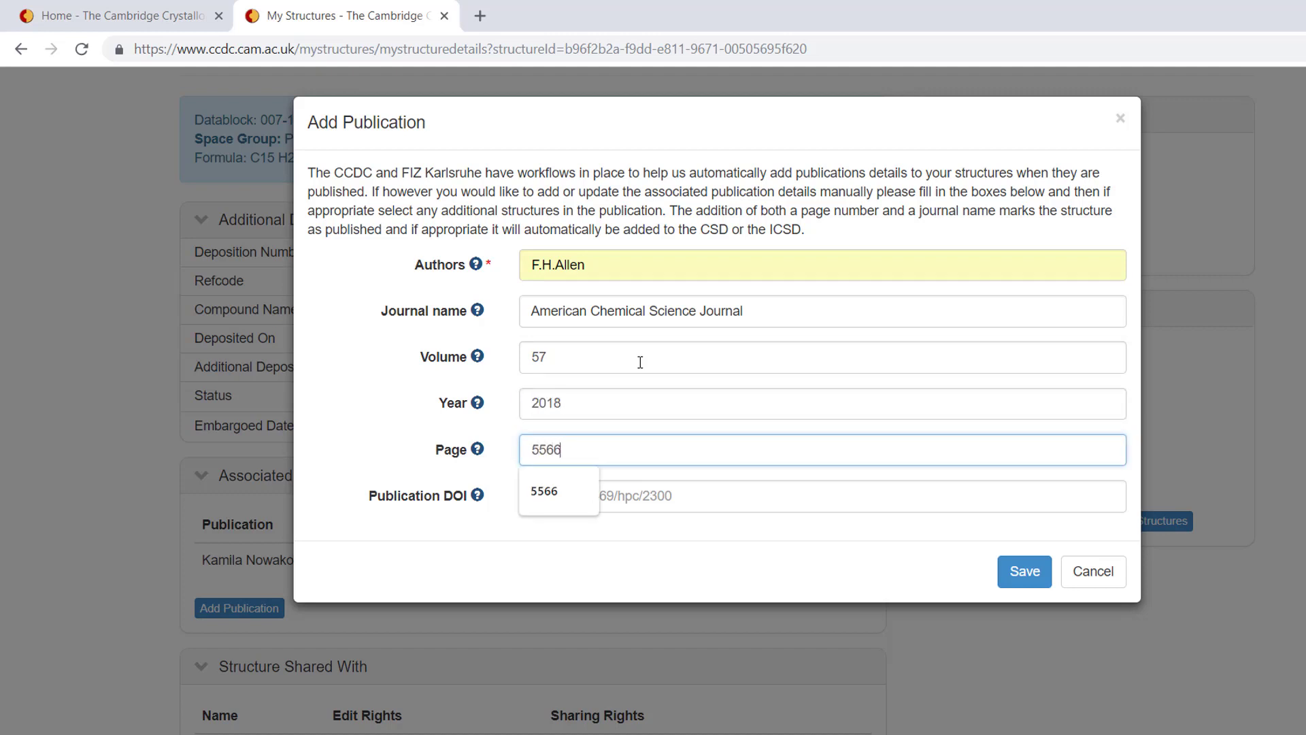
{"action": "left_click", "coordinate": [544, 491]}
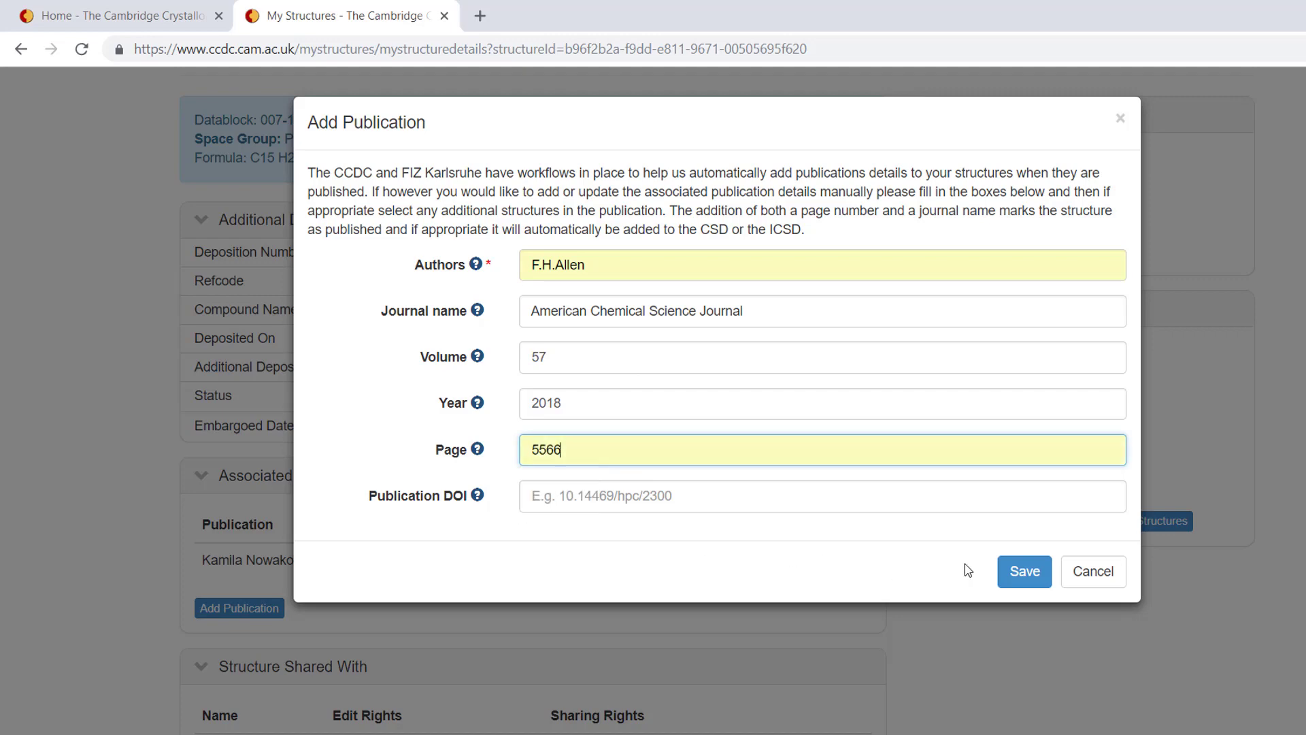
{"action": "left_click", "coordinate": [1038, 578]}
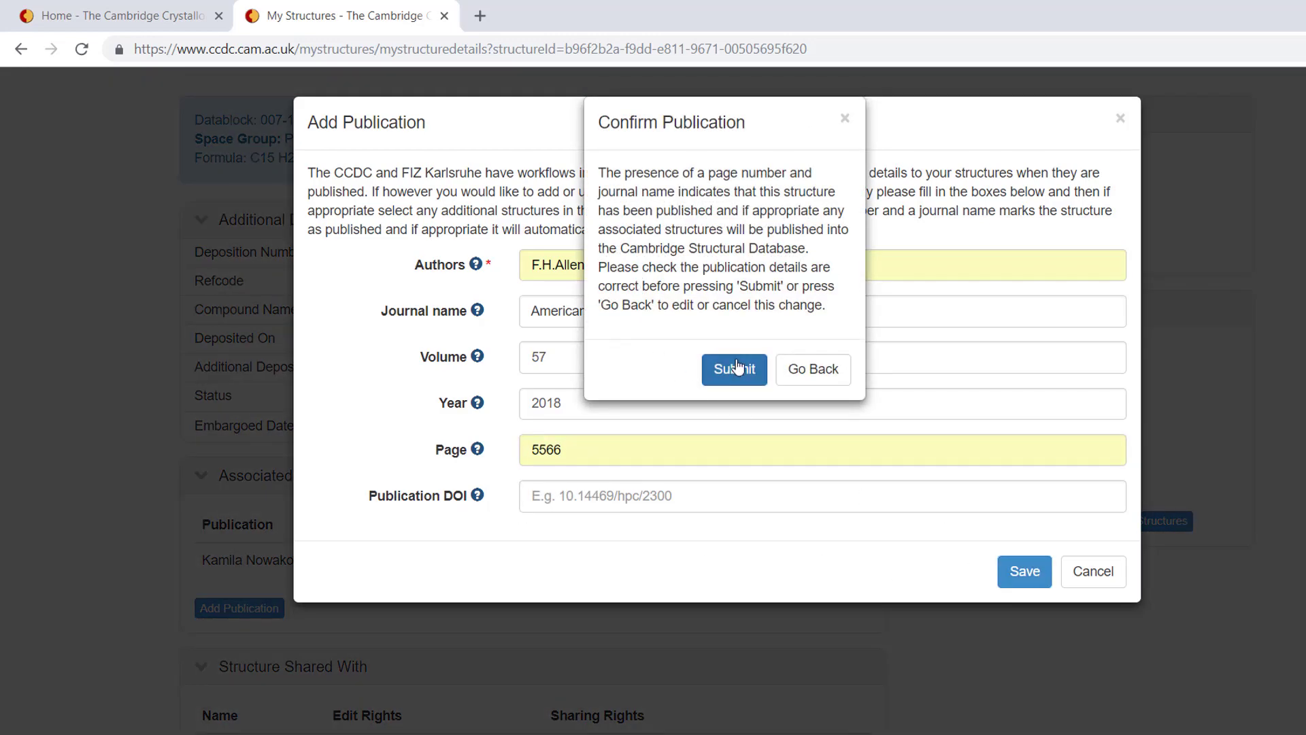
{"action": "left_click", "coordinate": [749, 385]}
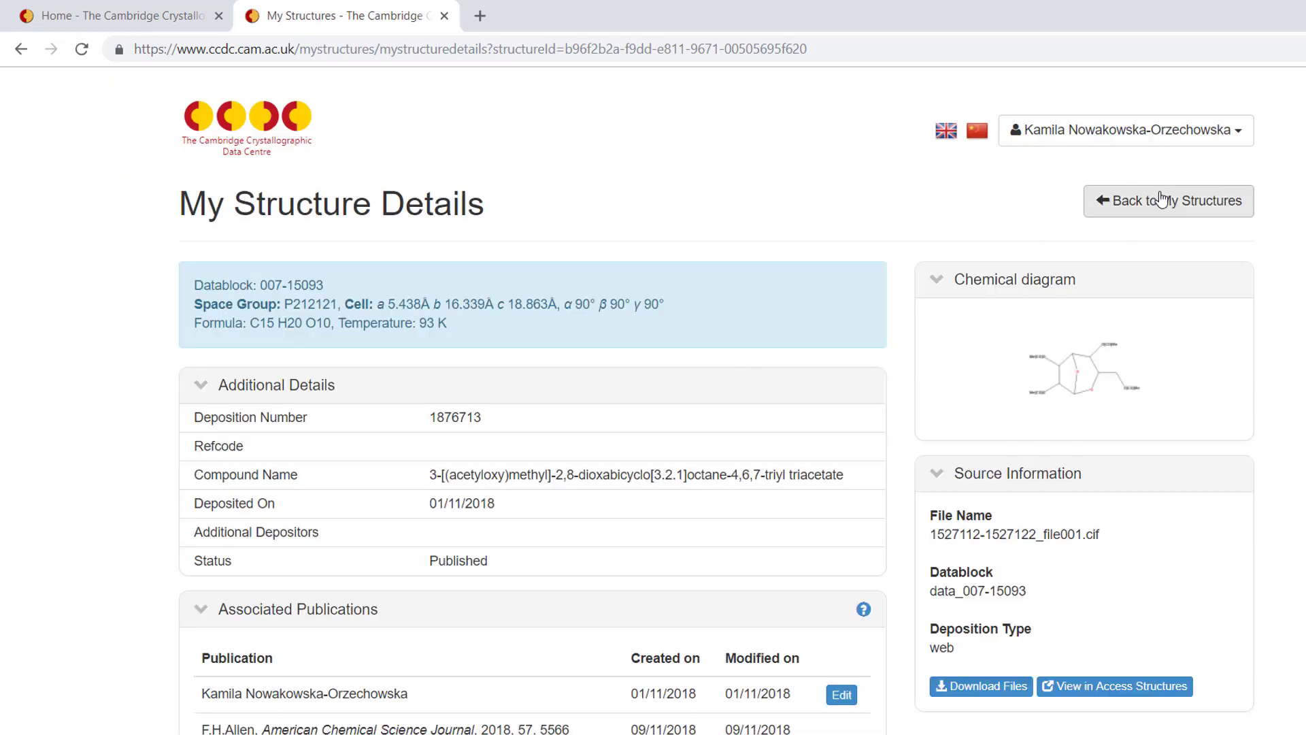
Step: Back in My Structures, open deposition 1876701's details and edit its existing publication
{"action": "left_click", "coordinate": [1162, 199]}
{"action": "scroll", "coordinate": [999, 462], "scroll_direction": "down", "scroll_amount": 1}
{"action": "scroll", "coordinate": [998, 462], "scroll_direction": "down", "scroll_amount": 1}
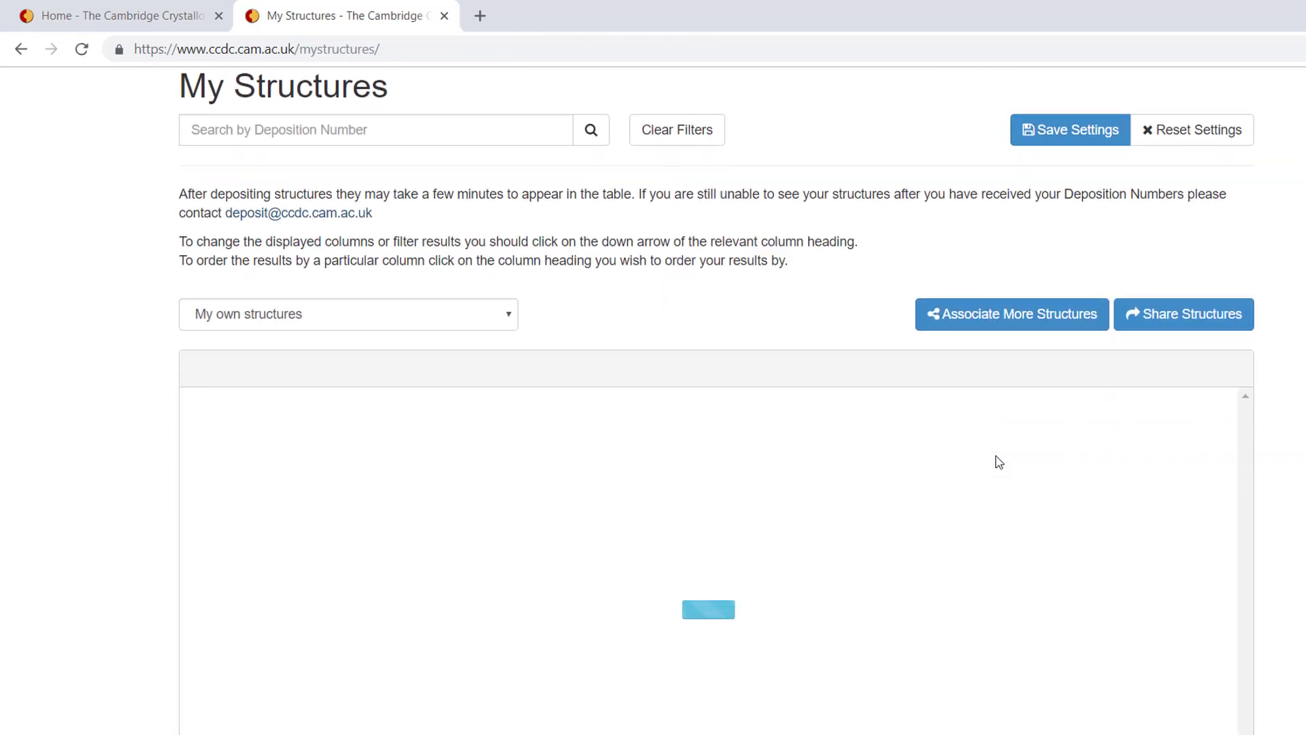
{"action": "scroll", "coordinate": [999, 462], "scroll_direction": "down", "scroll_amount": 5}
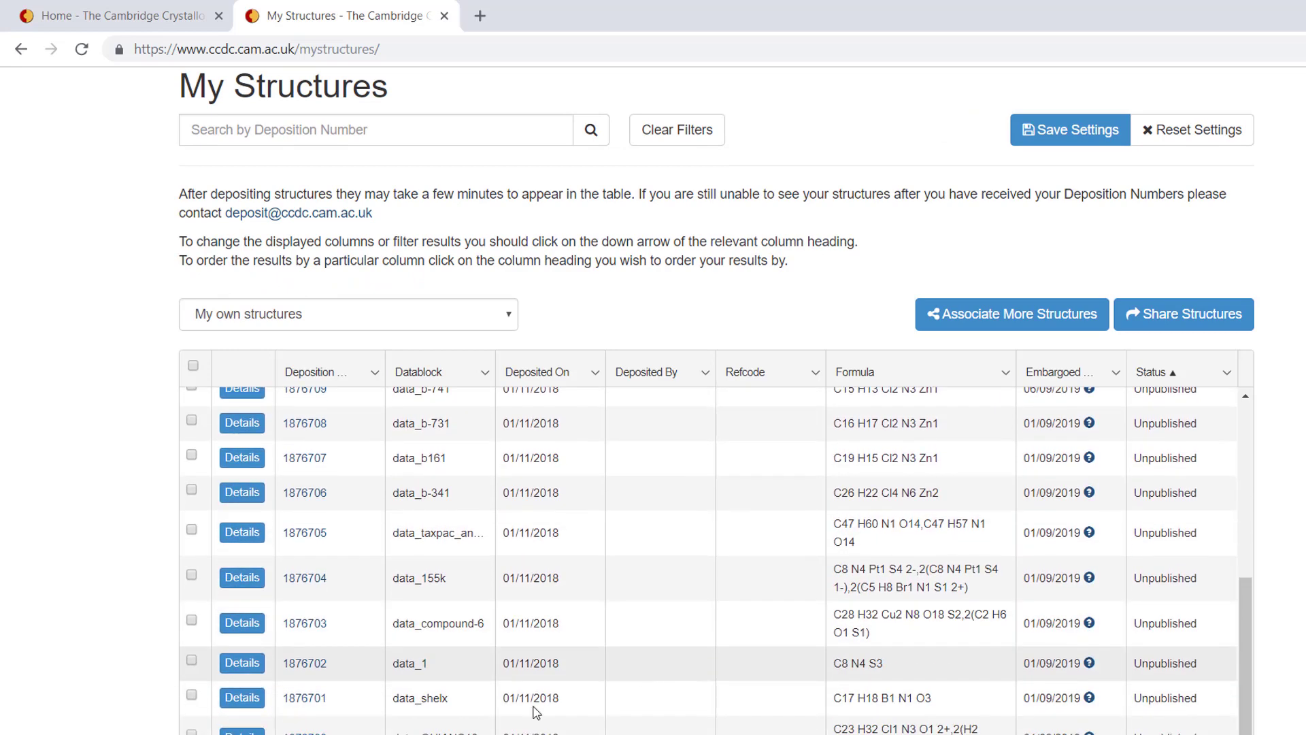
{"action": "left_click", "coordinate": [253, 698]}
{"action": "scroll", "coordinate": [833, 662], "scroll_direction": "down", "scroll_amount": 2}
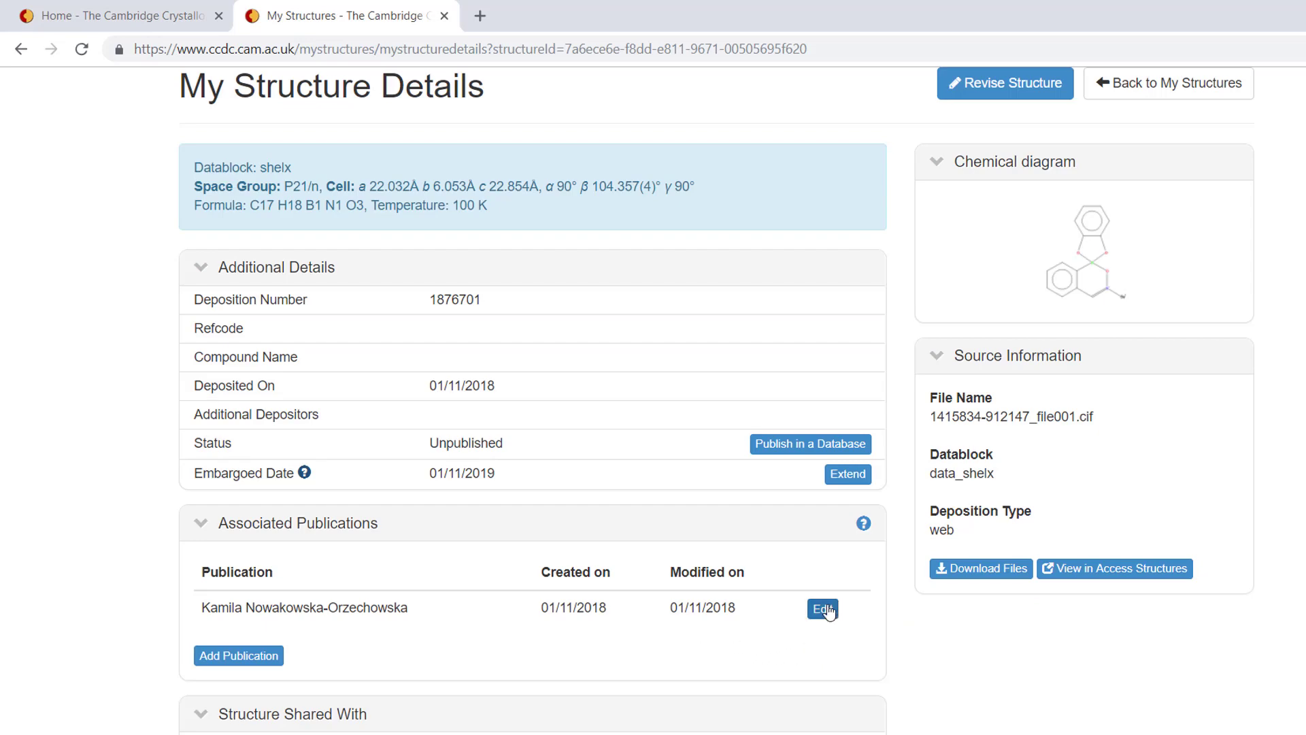
{"action": "left_click", "coordinate": [823, 608]}
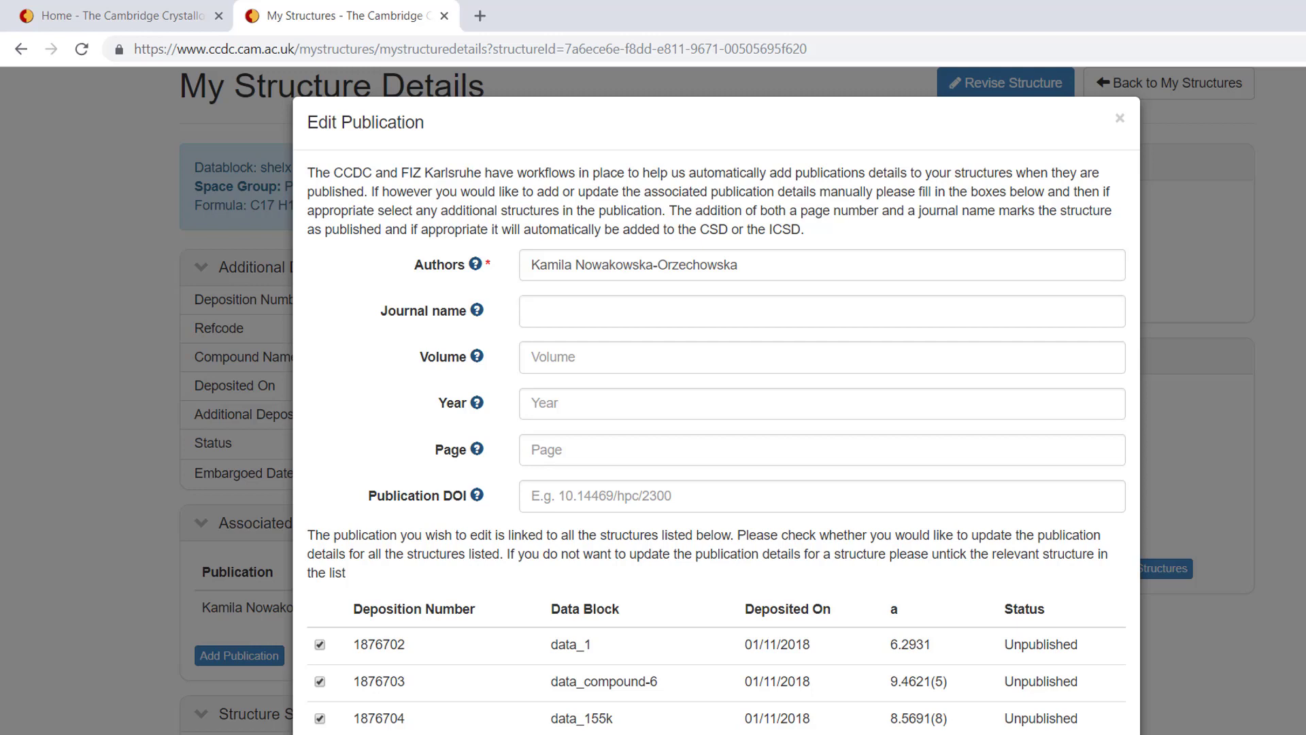
Step: Exclude deposition 1876702 and set the journal to Angewandte Chemie, International Edition
{"action": "left_click", "coordinate": [320, 644]}
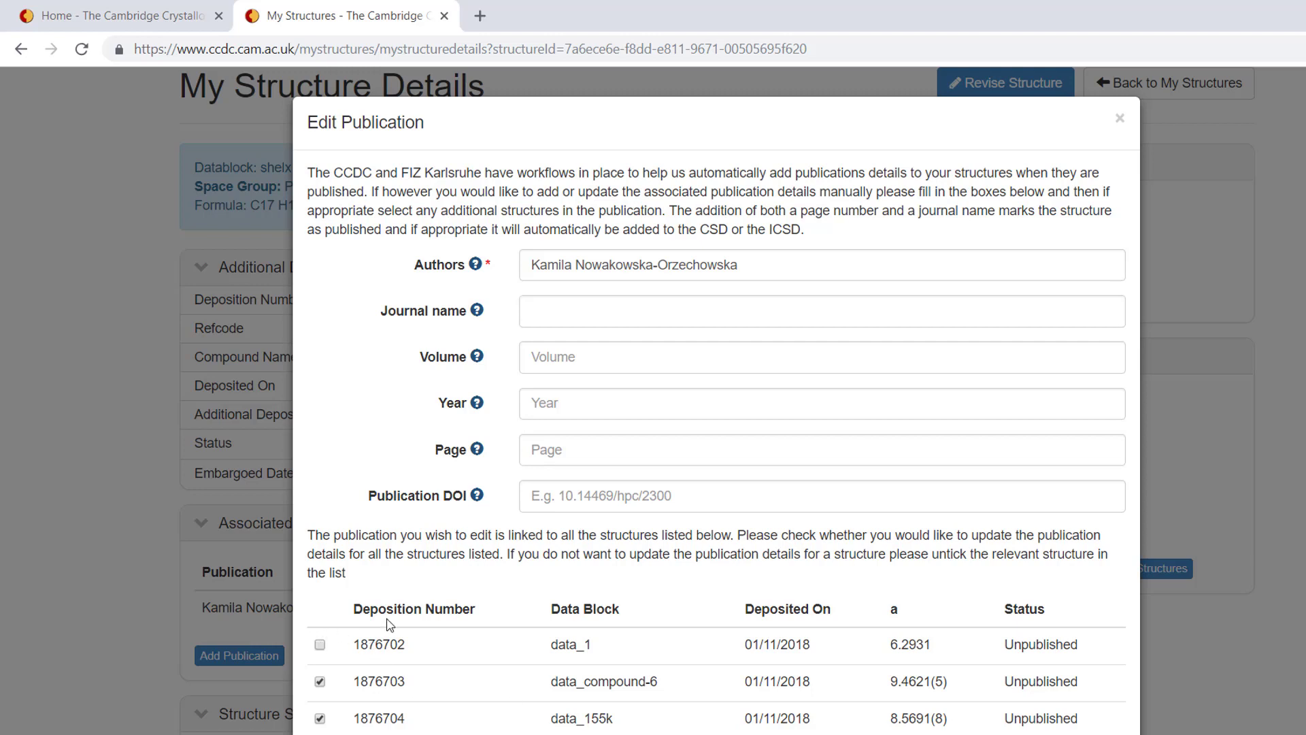
{"action": "left_click", "coordinate": [535, 312]}
{"action": "type", "text": "ang"}
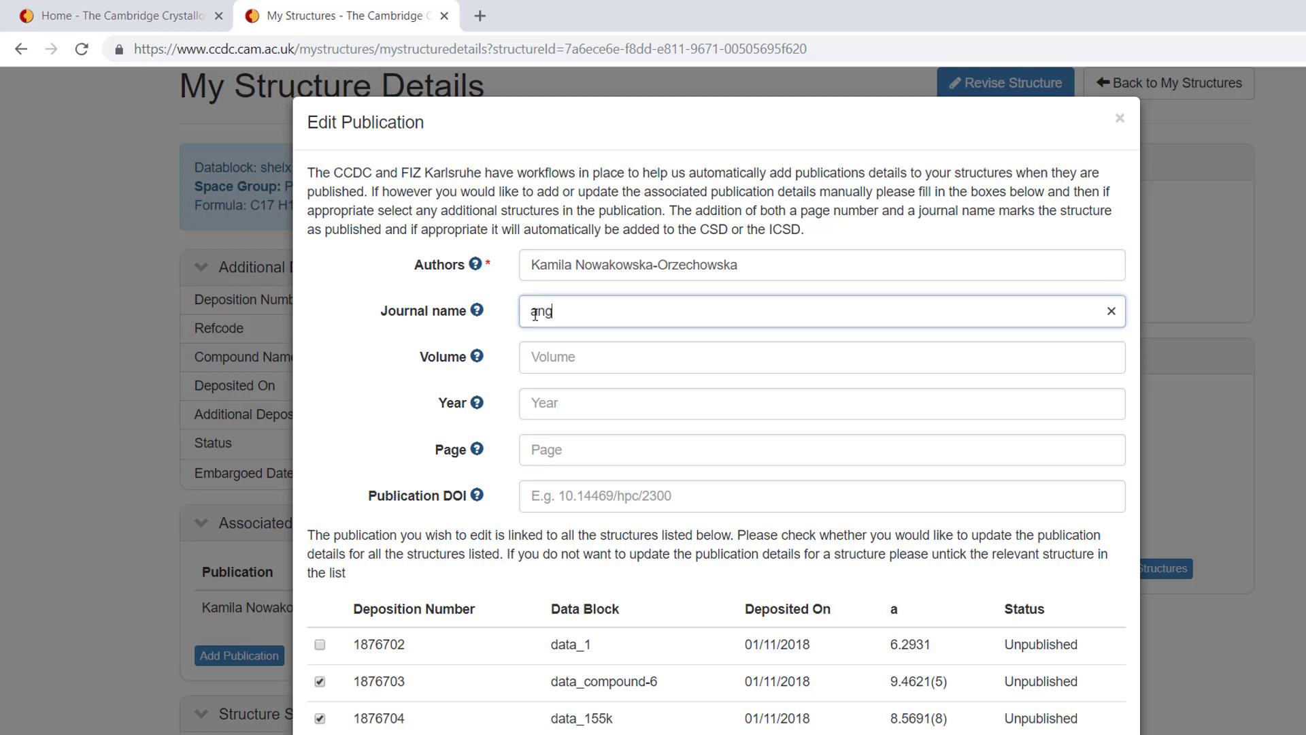
{"action": "type", "text": "ewand"}
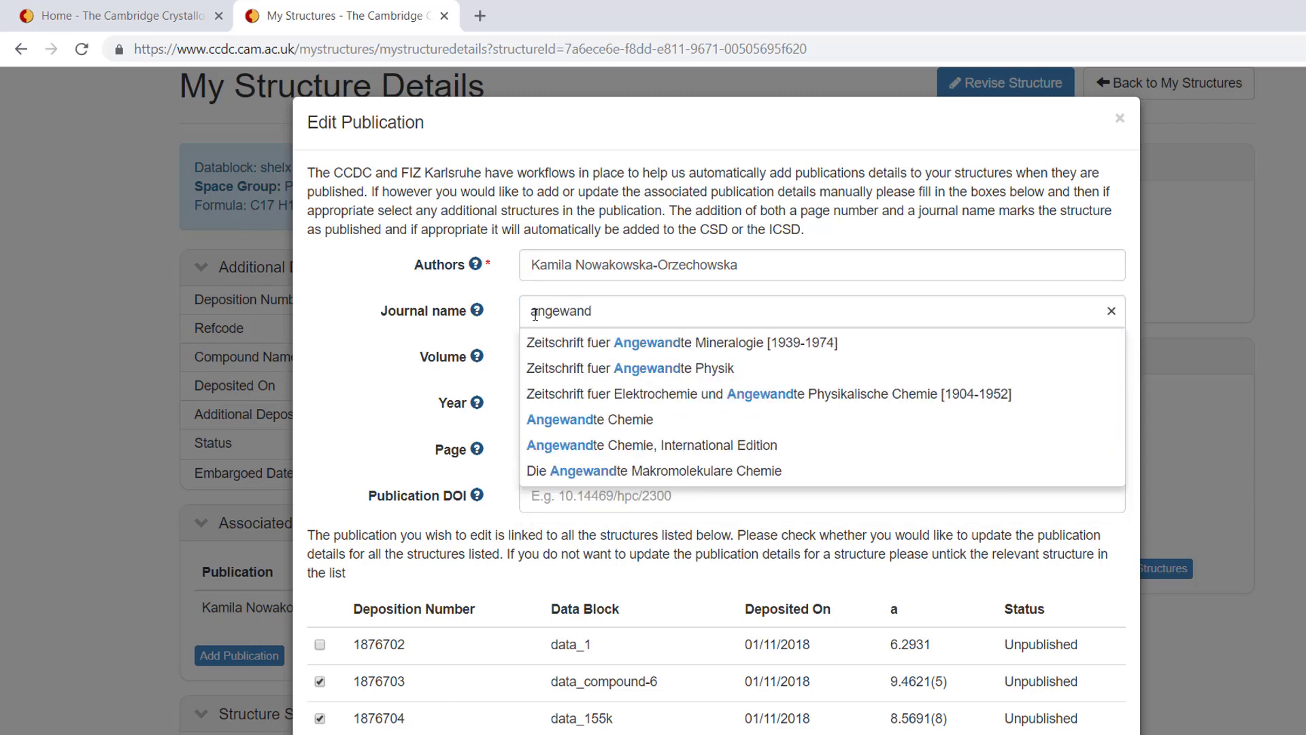
{"action": "left_click", "coordinate": [548, 446]}
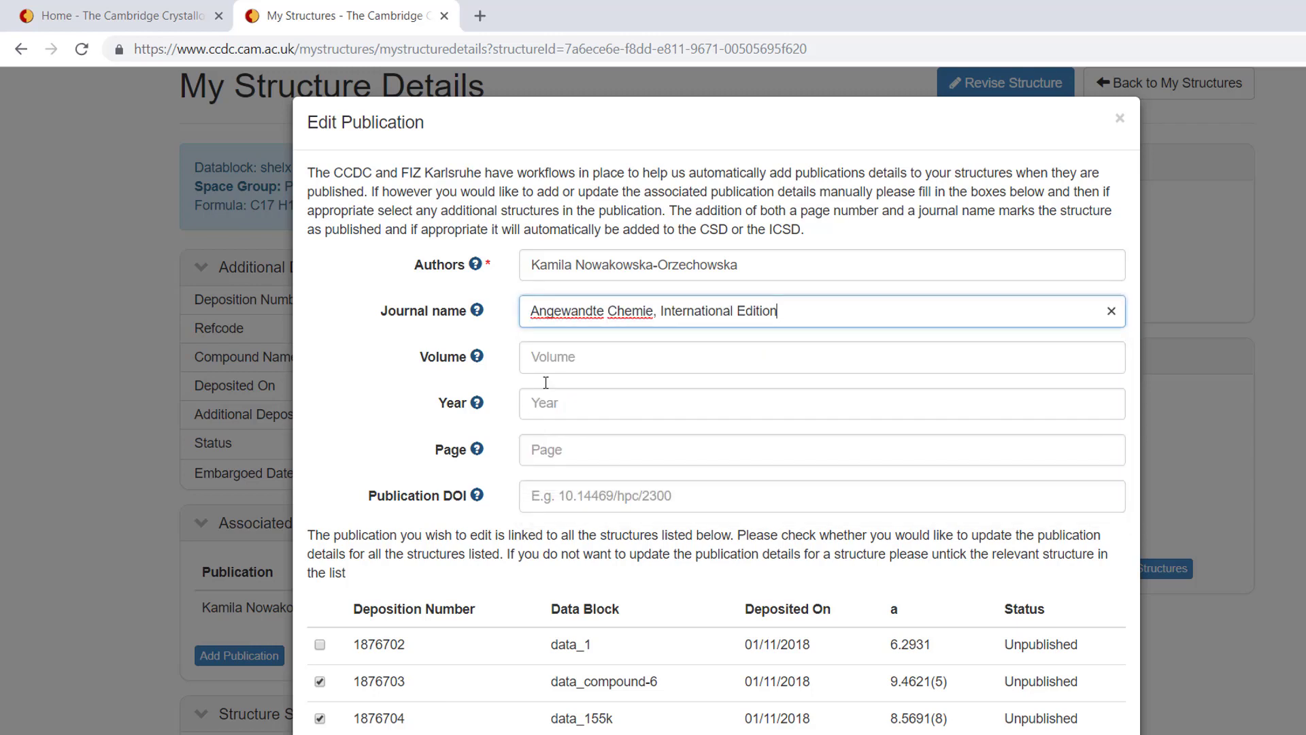
Step: Enter volume 55, year 2016, page 5566, then save and submit the publication
{"action": "left_click", "coordinate": [550, 357]}
{"action": "type", "text": "55"}
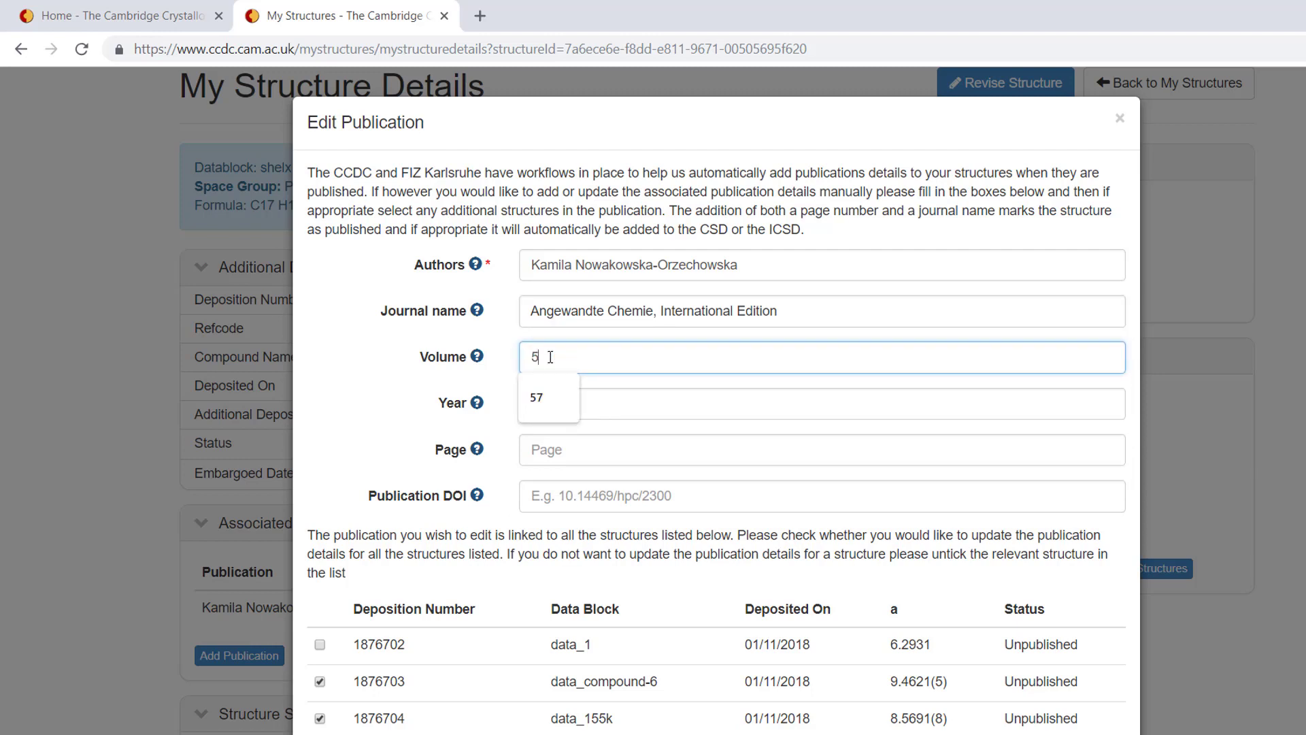
{"action": "left_click", "coordinate": [532, 403]}
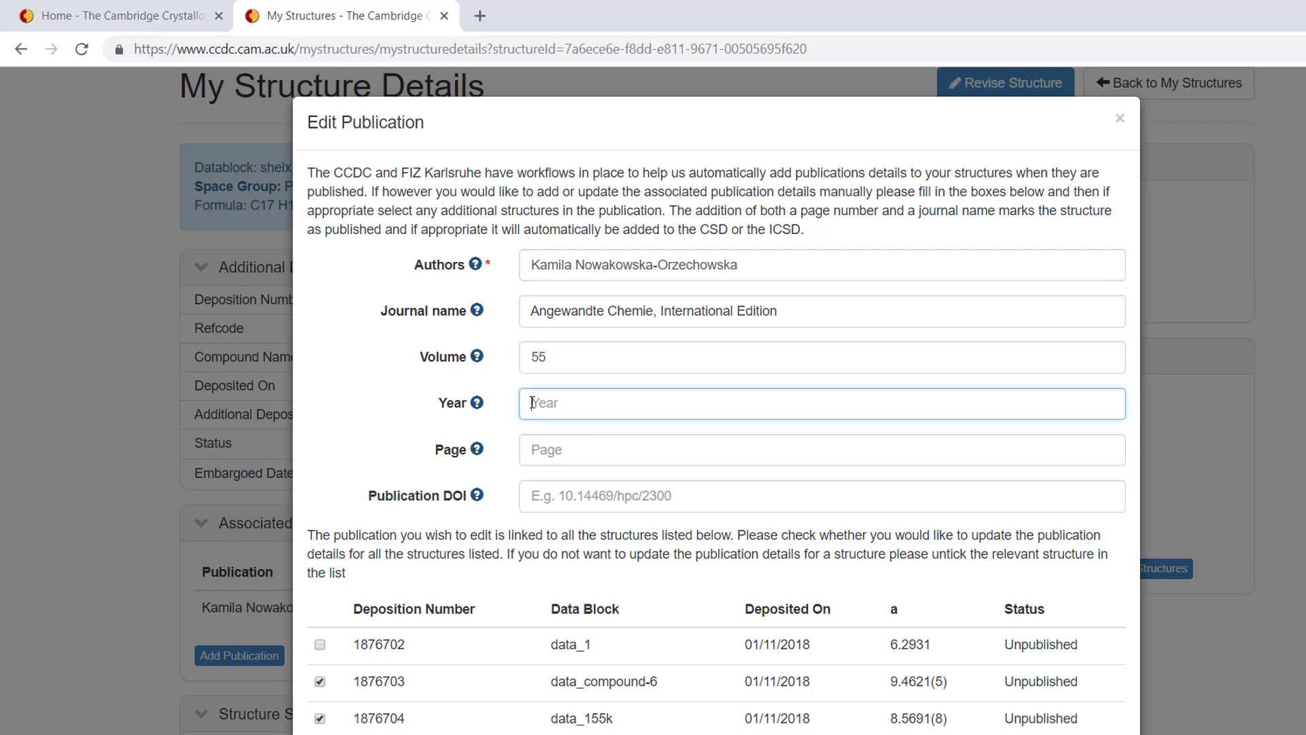
{"action": "type", "text": "2016"}
{"action": "left_click", "coordinate": [599, 446]}
{"action": "left_click", "coordinate": [550, 500]}
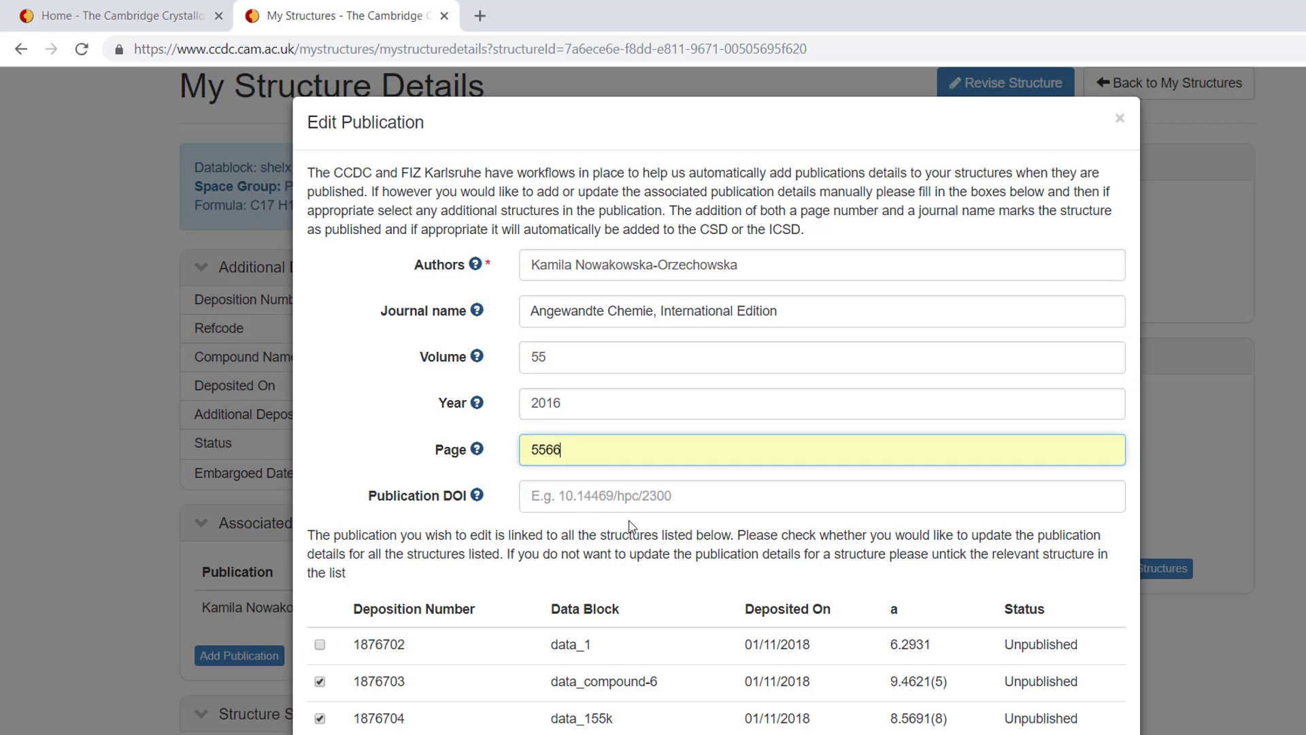
{"action": "scroll", "coordinate": [614, 655], "scroll_direction": "down", "scroll_amount": 4}
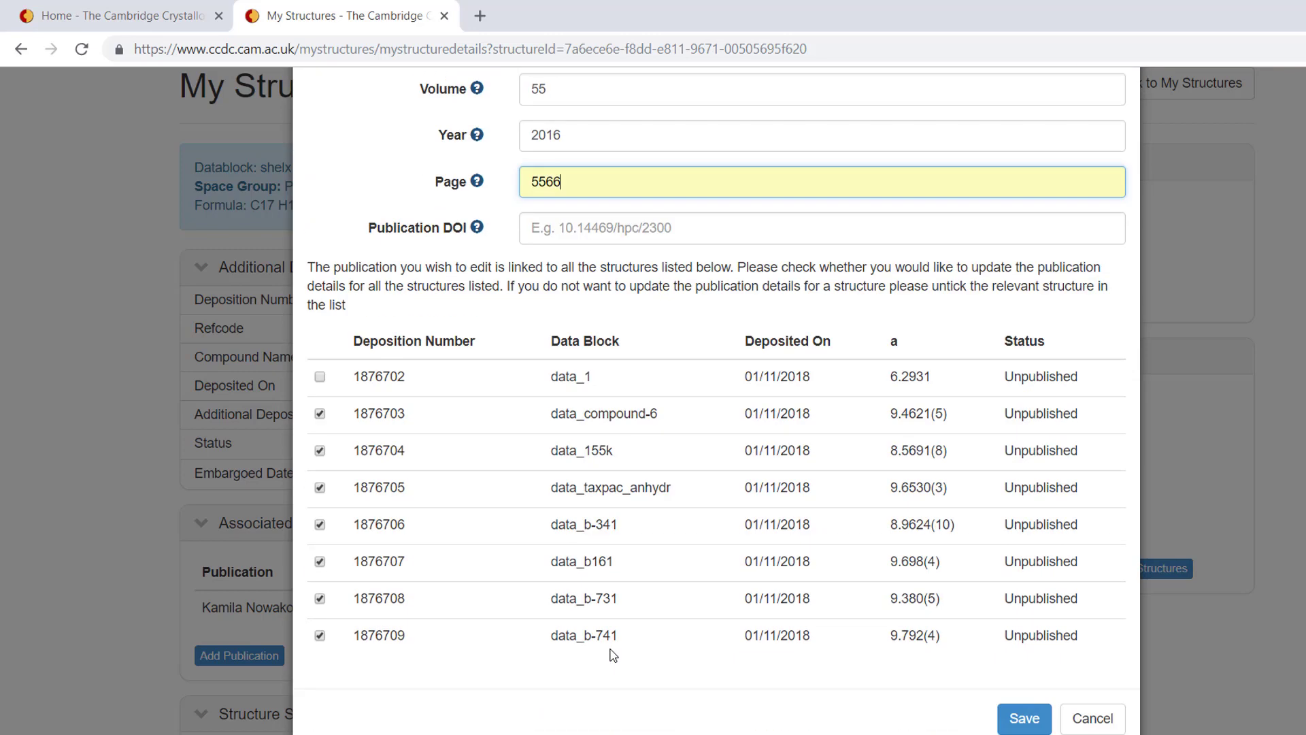
{"action": "left_click", "coordinate": [1017, 721]}
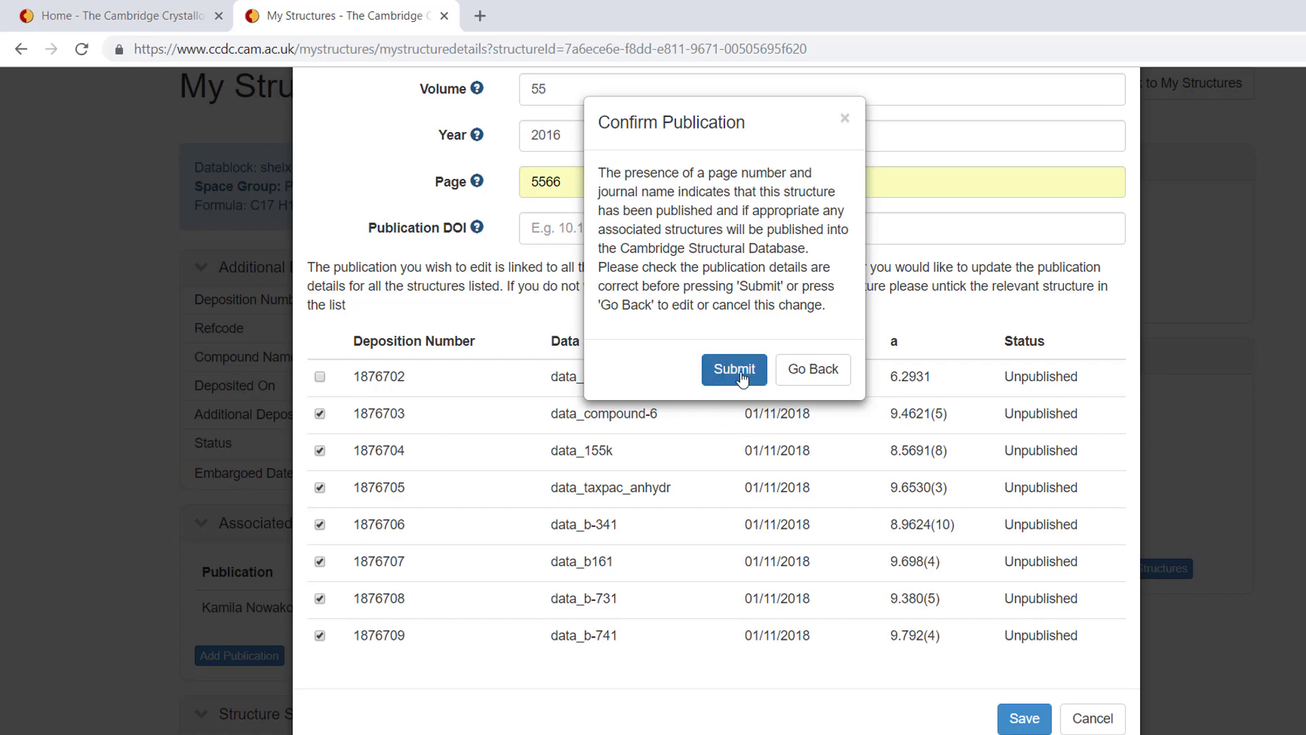
{"action": "left_click", "coordinate": [722, 371]}
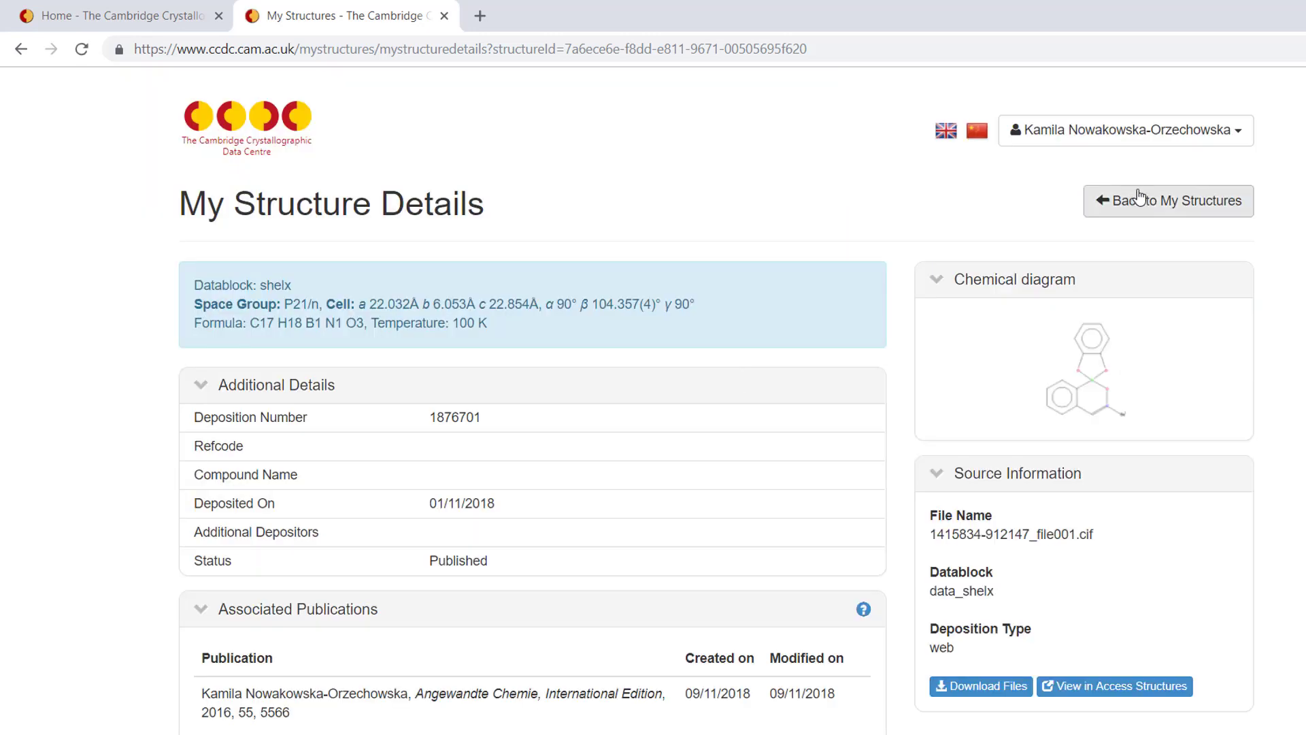
Step: Back in My Structures, filter to deposition 1876699 and open its details
{"action": "left_click", "coordinate": [1140, 199]}
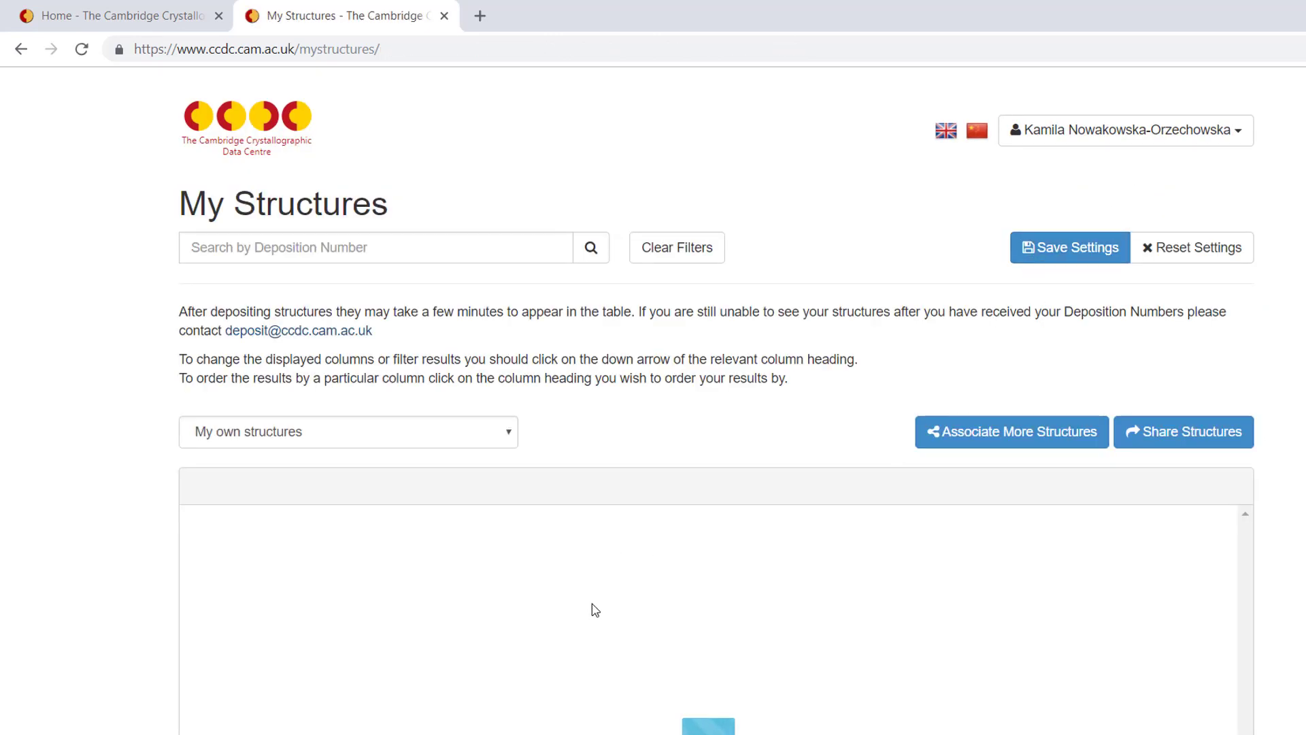
{"action": "left_click", "coordinate": [374, 490]}
{"action": "mouse_move", "coordinate": [433, 554]}
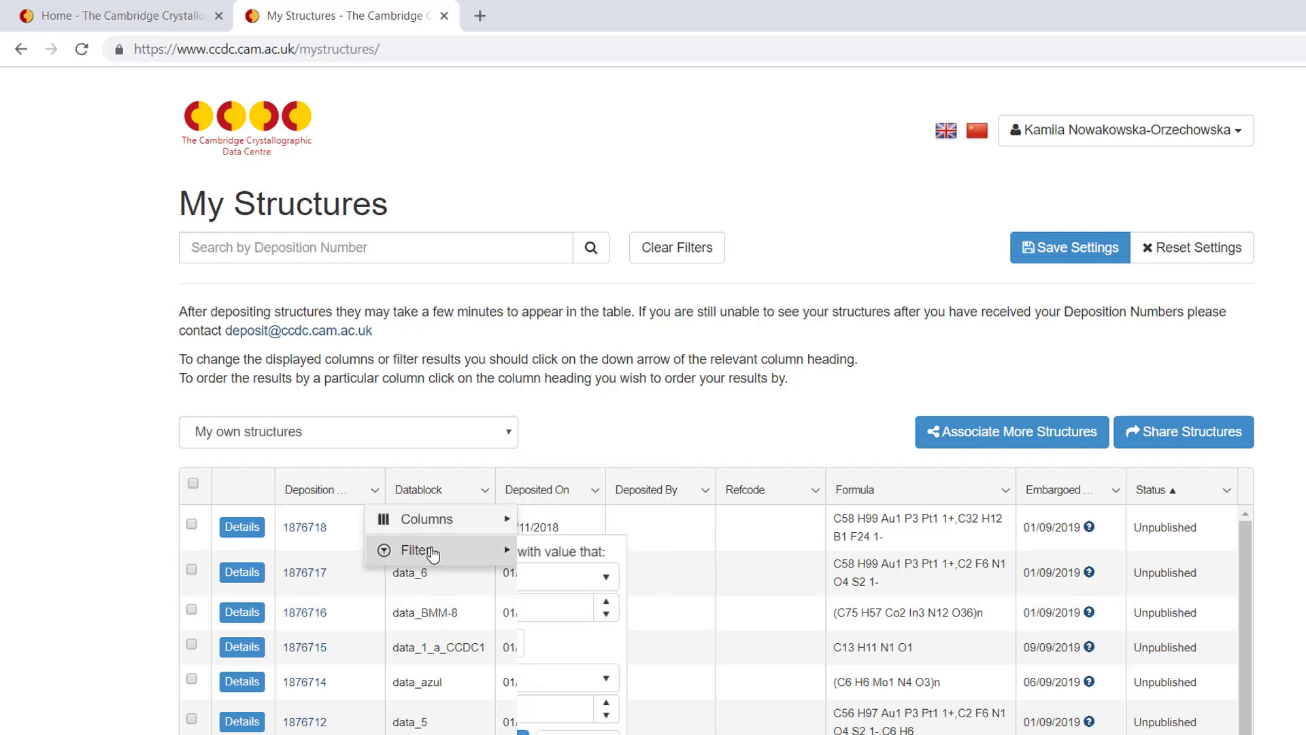
{"action": "left_click", "coordinate": [556, 608]}
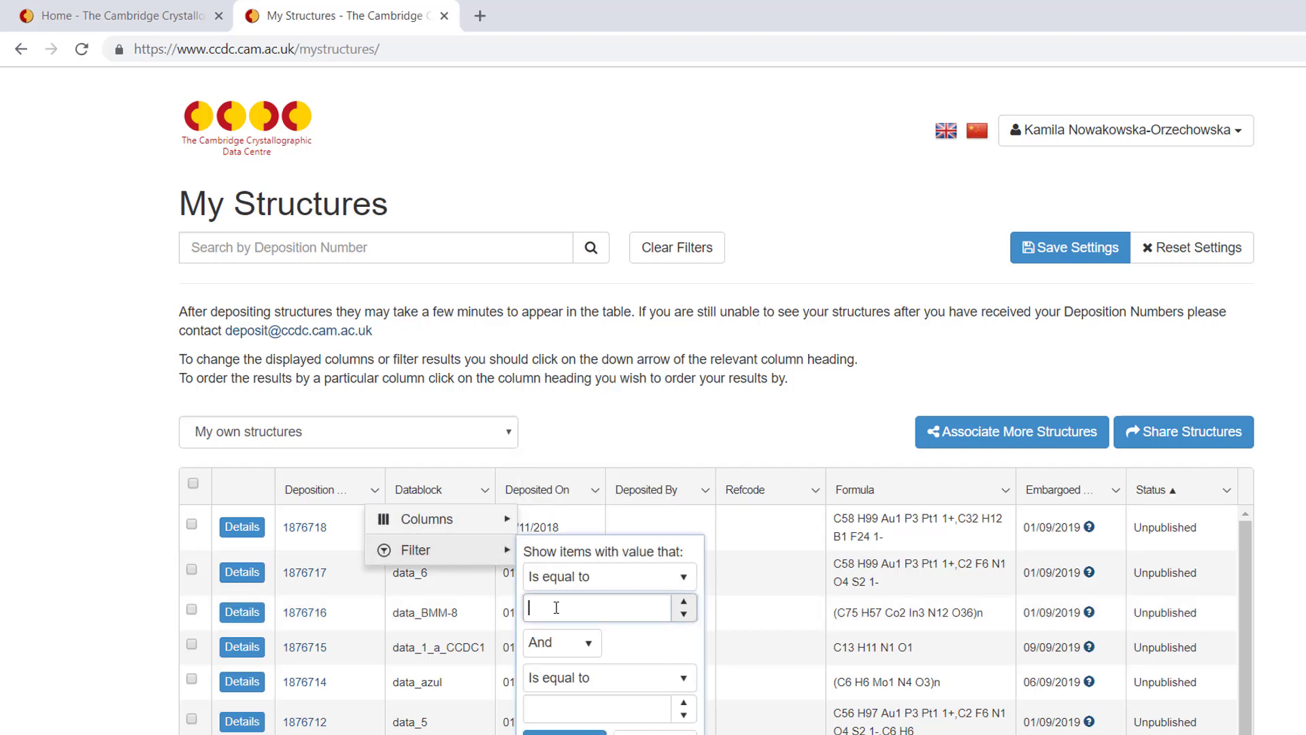
{"action": "type", "text": "1876699"}
{"action": "left_click", "coordinate": [565, 731]}
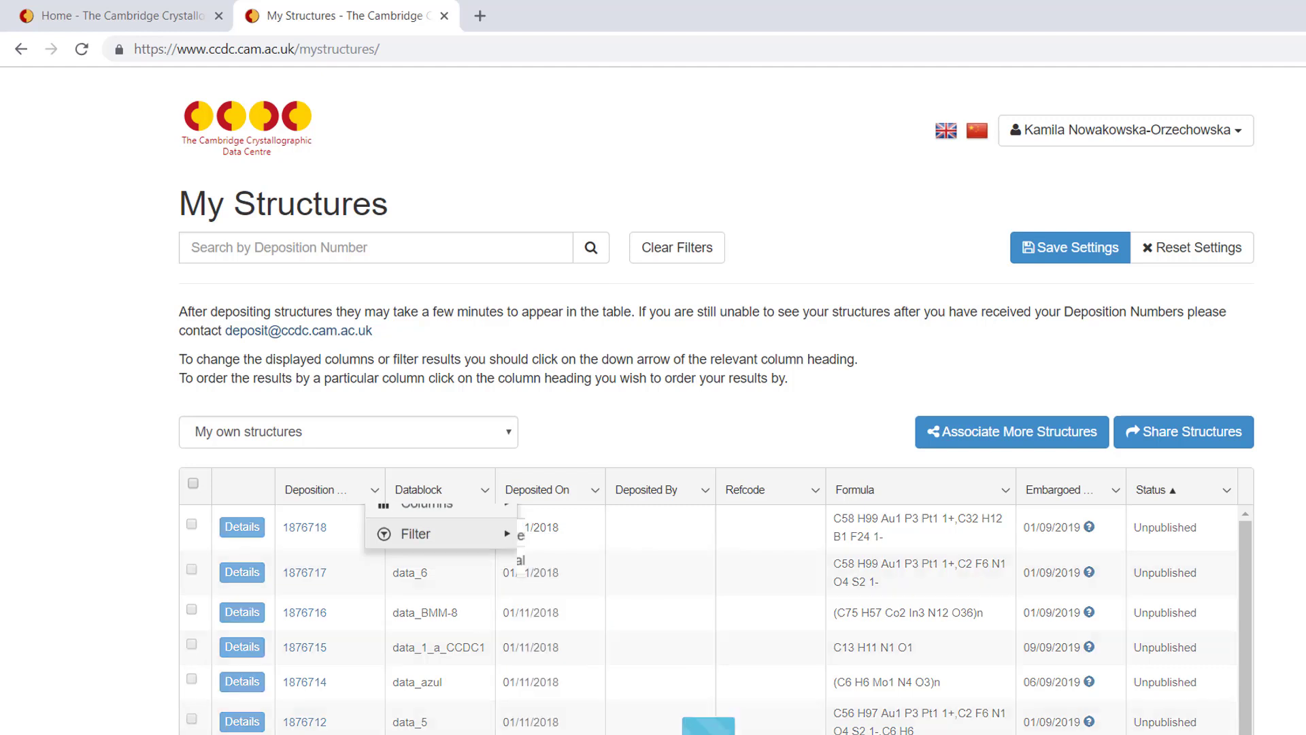
{"action": "left_click", "coordinate": [249, 525]}
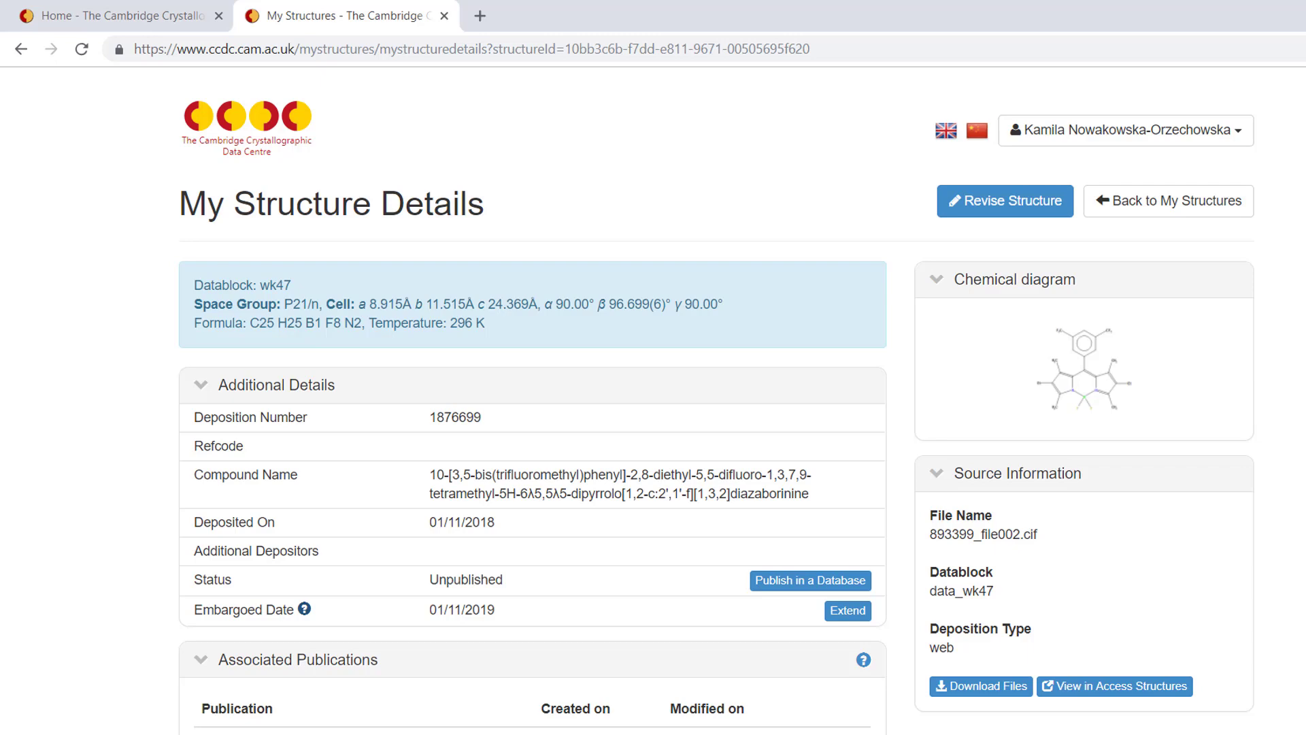
Step: Publish deposition 1876699 in the database, appending a second author's name to Authors
{"action": "left_click", "coordinate": [849, 585]}
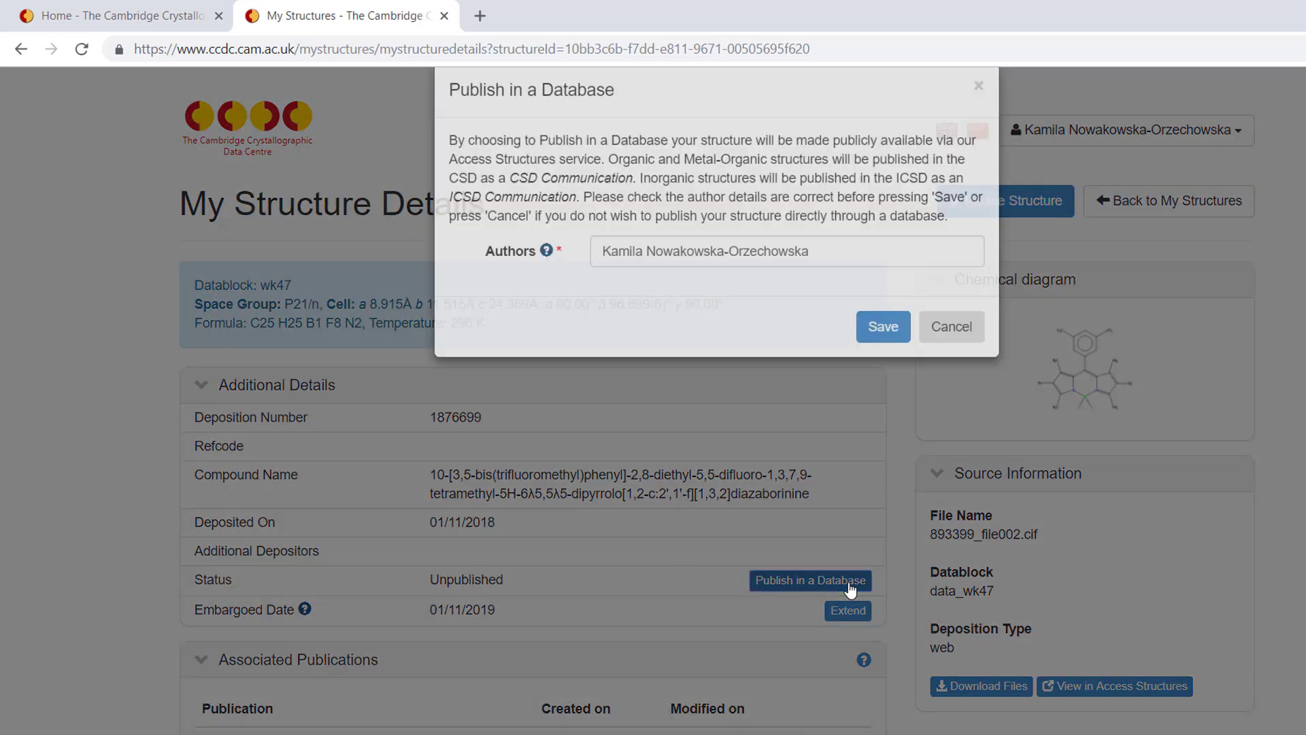
{"action": "left_click", "coordinate": [839, 283]}
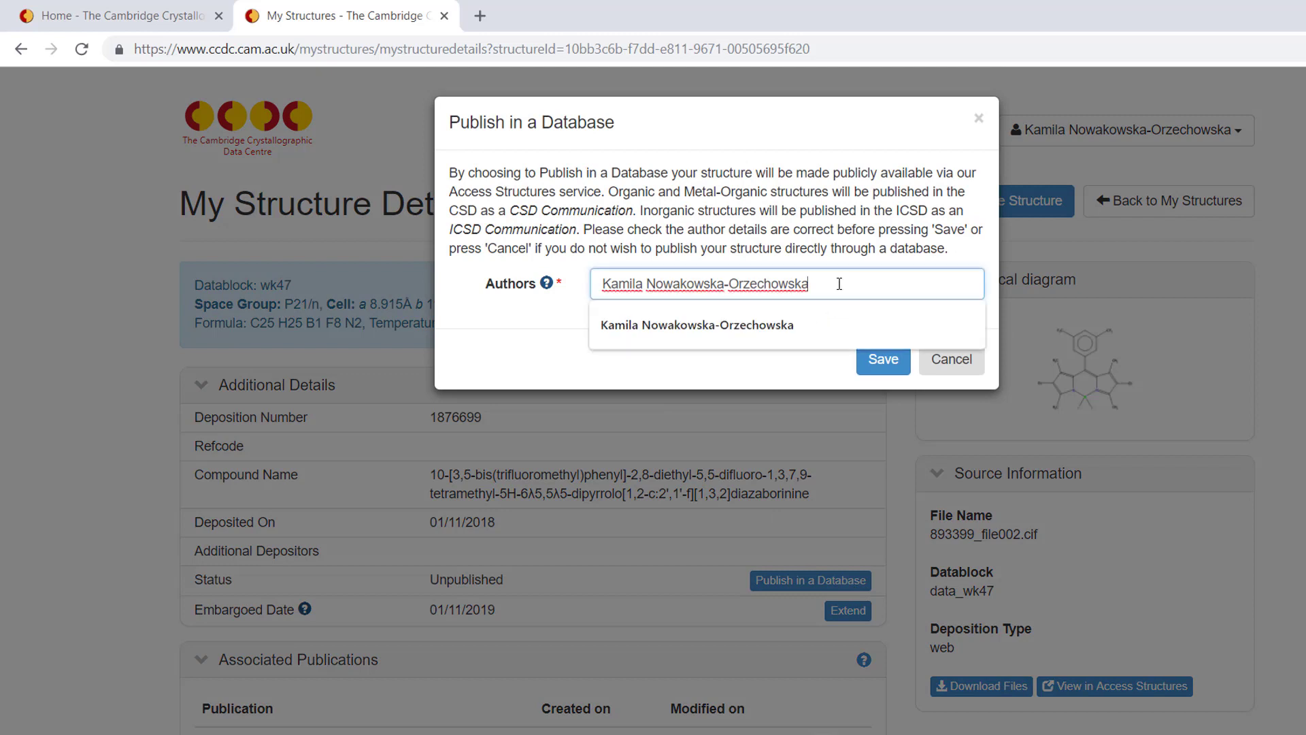
{"action": "type", "text": ", Suzanna "}
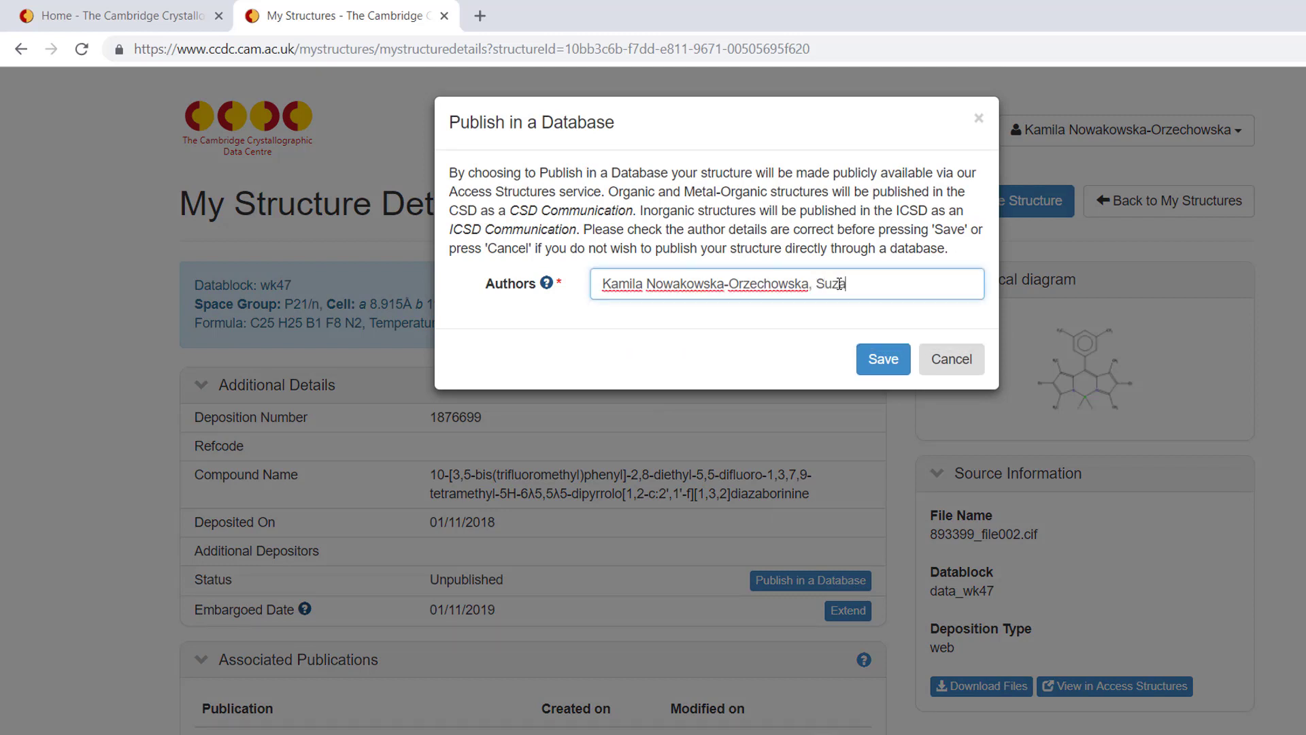
{"action": "type", "text": "Ward"}
{"action": "left_click", "coordinate": [879, 362]}
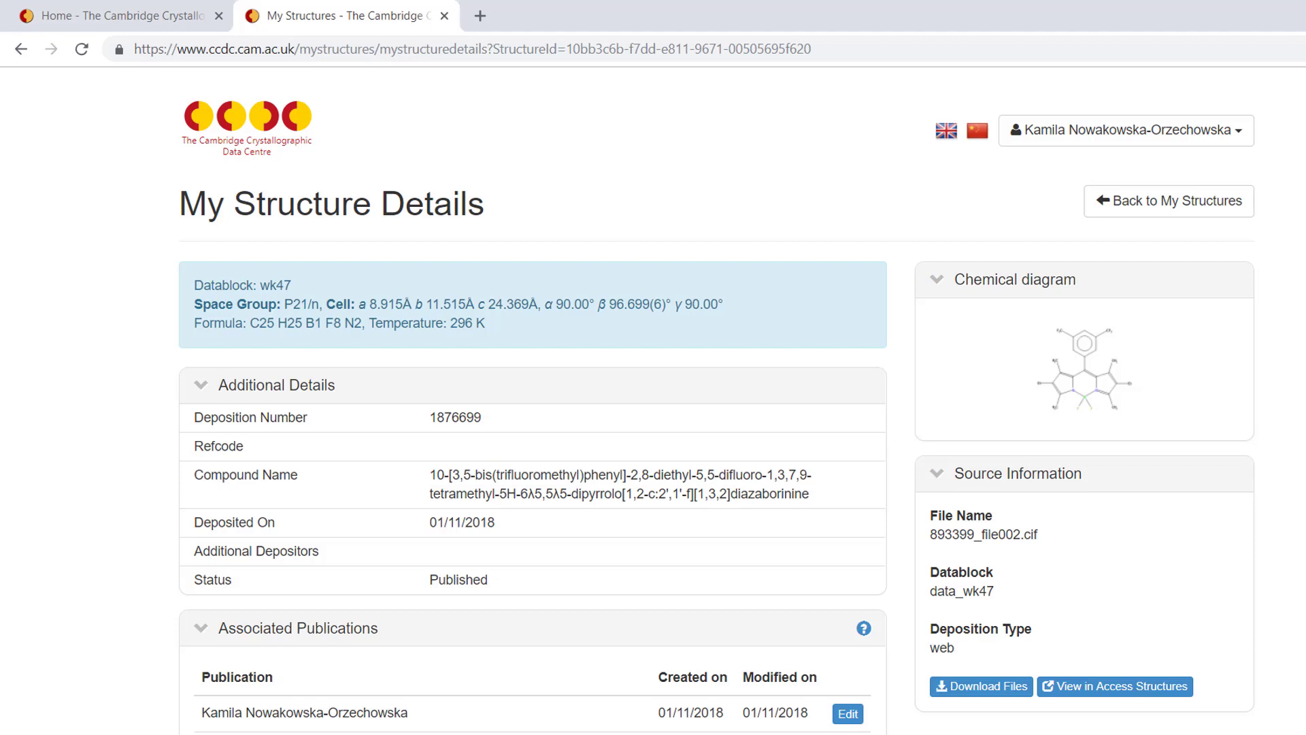
Step: From the CCDC home page, go to Support & Resources > Support Knowledge Base and scroll to the search form
{"action": "left_click", "coordinate": [288, 133]}
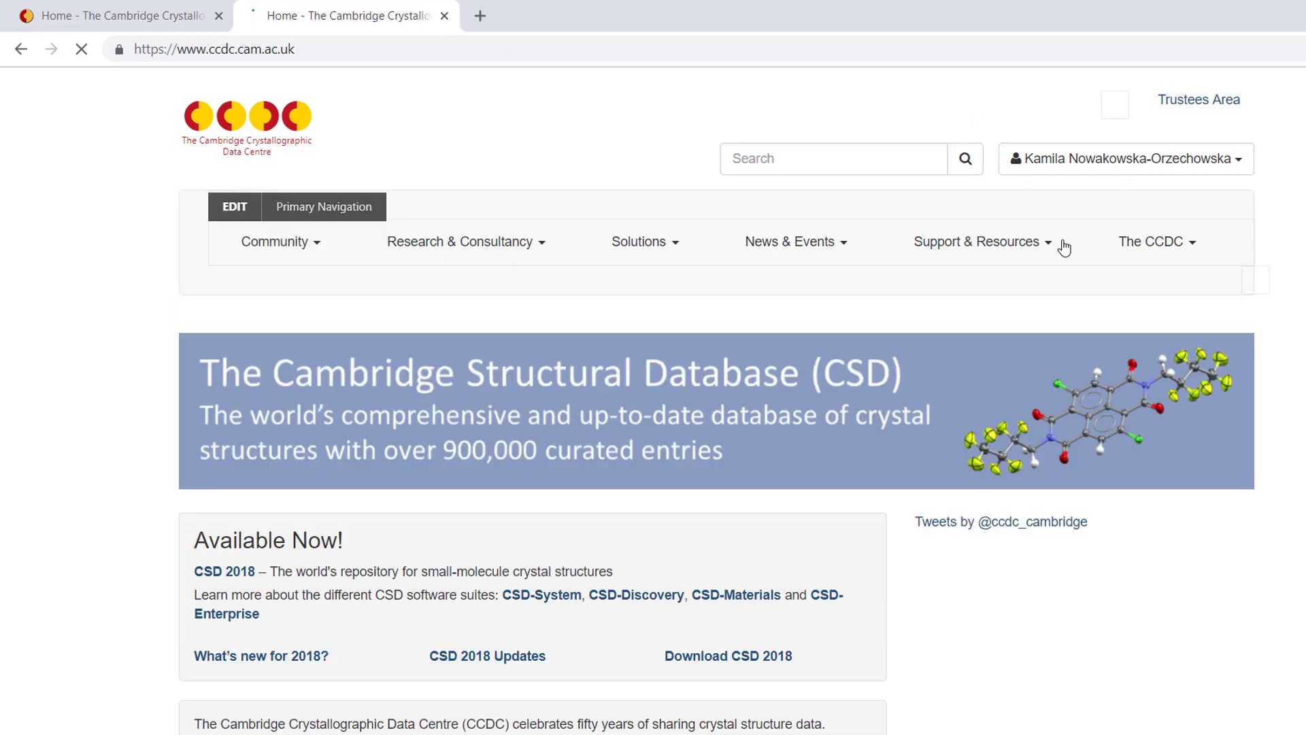
{"action": "mouse_move", "coordinate": [1065, 246]}
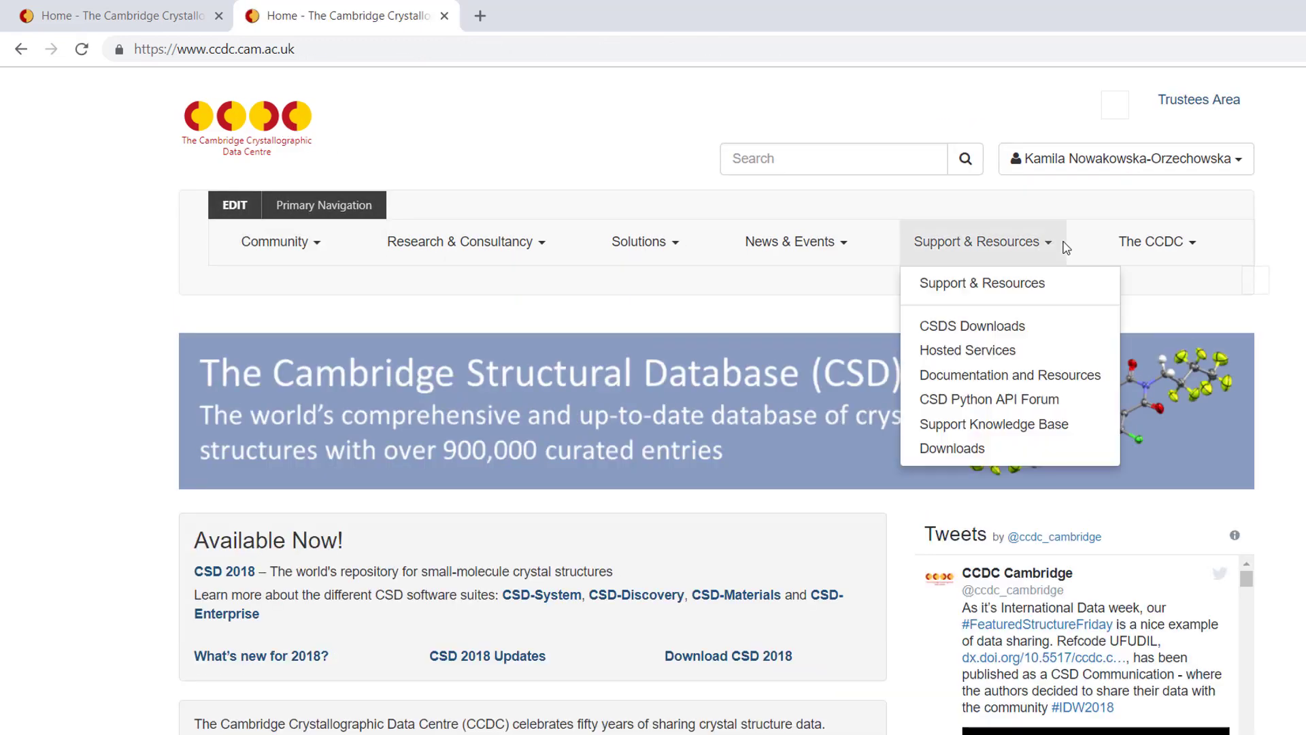
{"action": "left_click", "coordinate": [999, 426]}
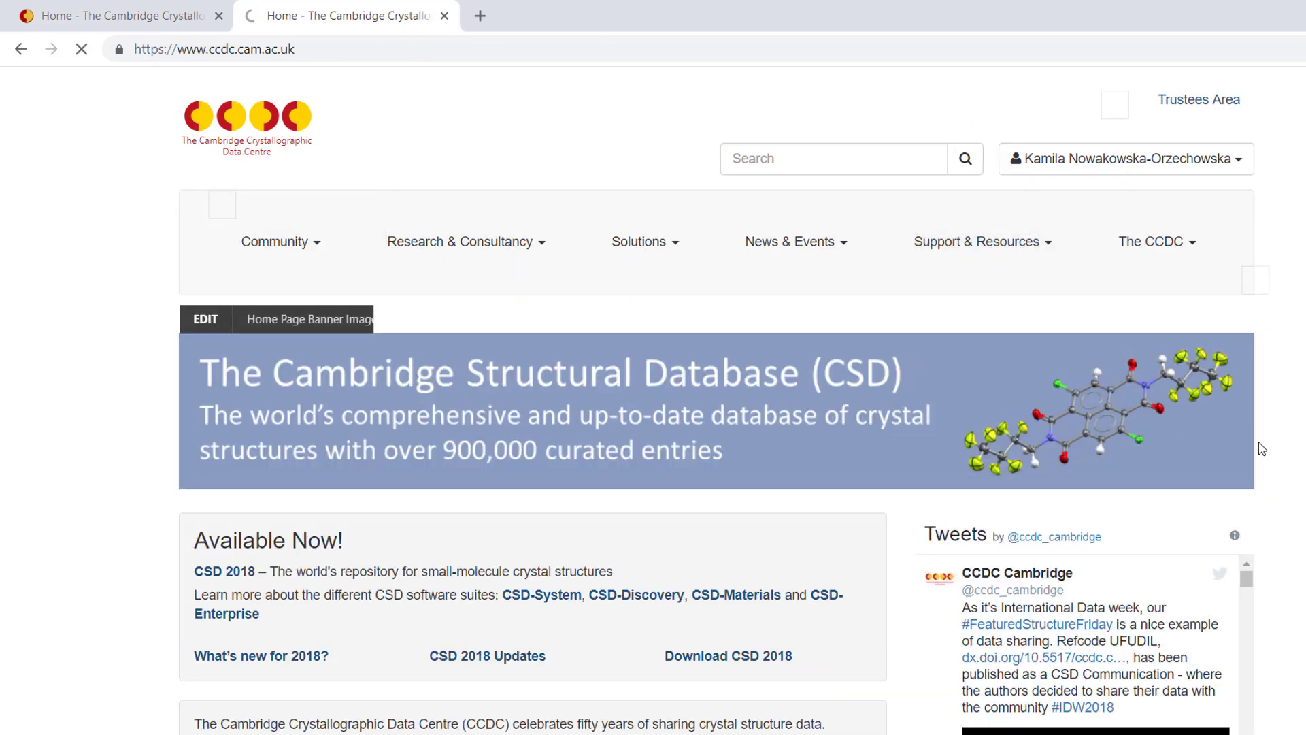
{"action": "scroll", "coordinate": [1272, 449], "scroll_direction": "down", "scroll_amount": 3}
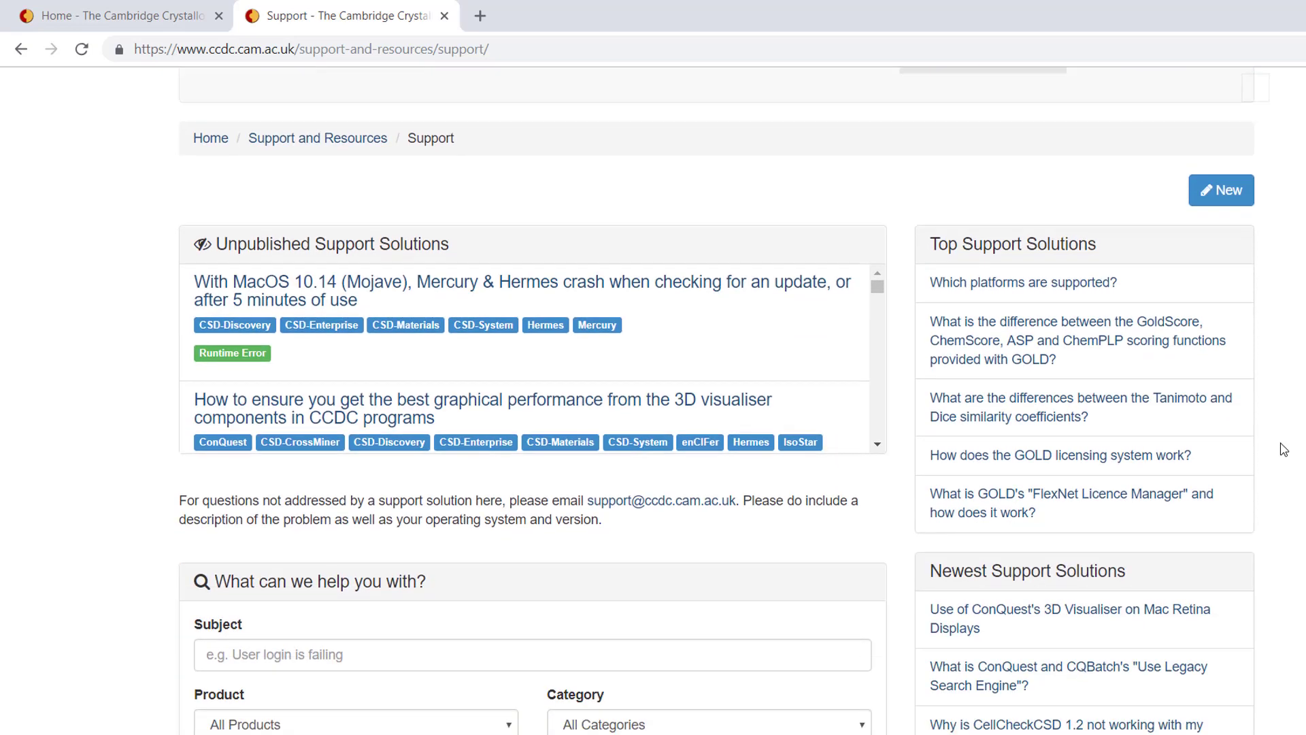
{"action": "scroll", "coordinate": [1283, 449], "scroll_direction": "down", "scroll_amount": 2}
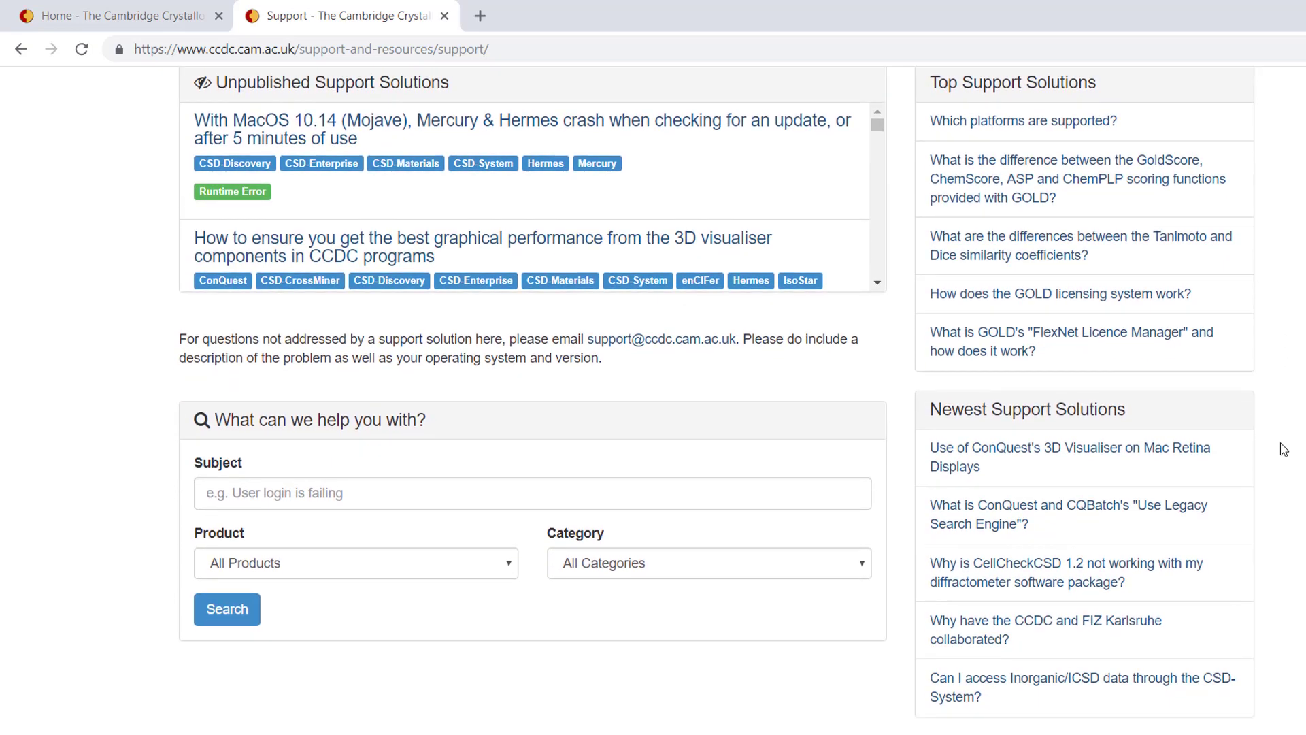